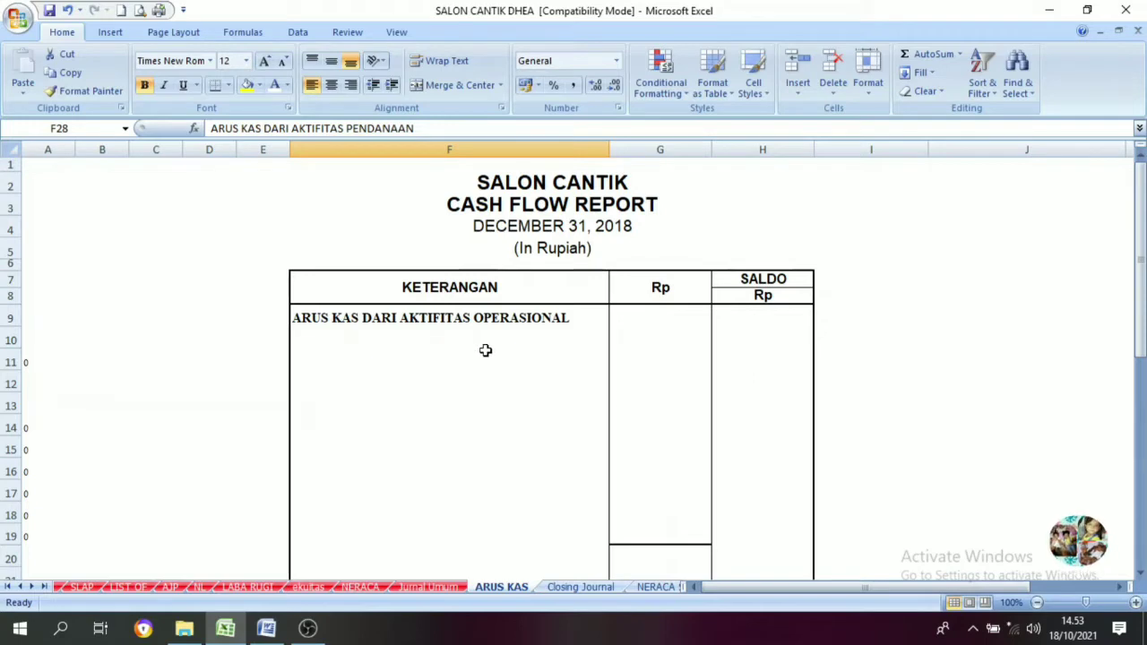
Step: Review the operational, investment and funding cash flow sections of the cash flow report
scroll(452, 342, down, 1)
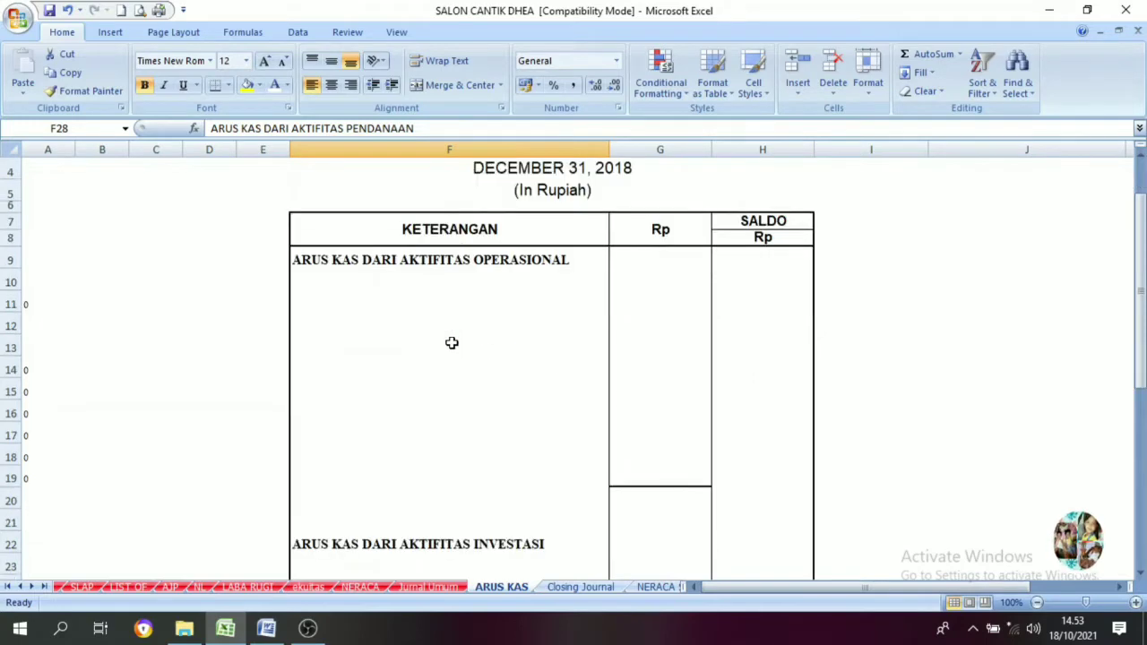
scroll(452, 342, up, 1)
scroll(440, 323, down, 1)
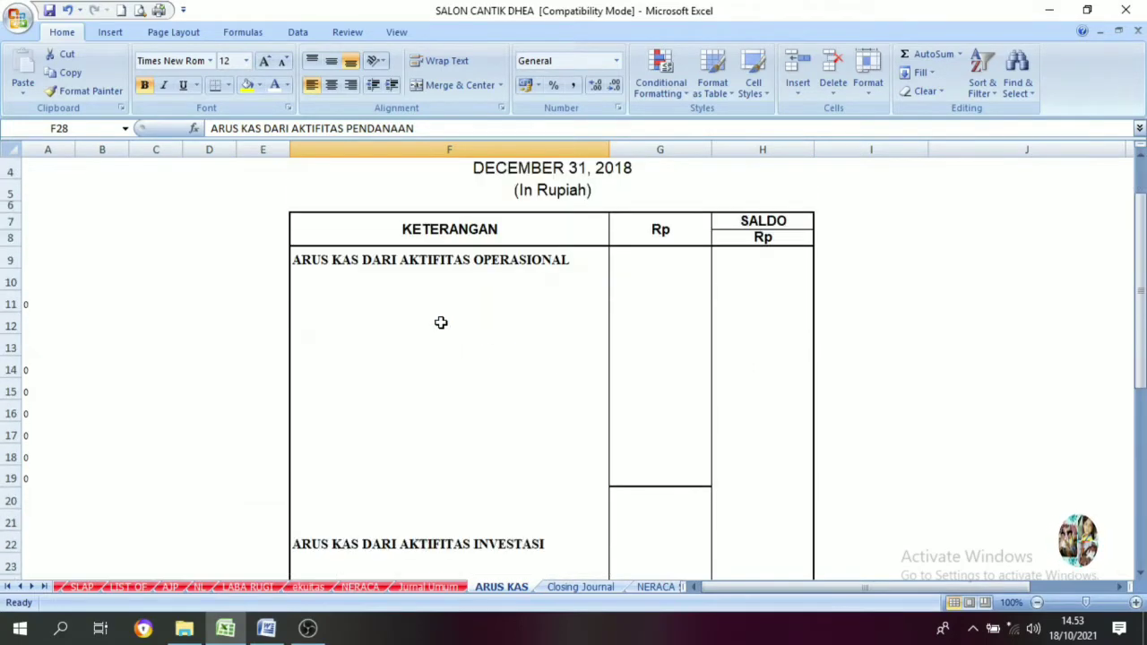
scroll(441, 327, up, 1)
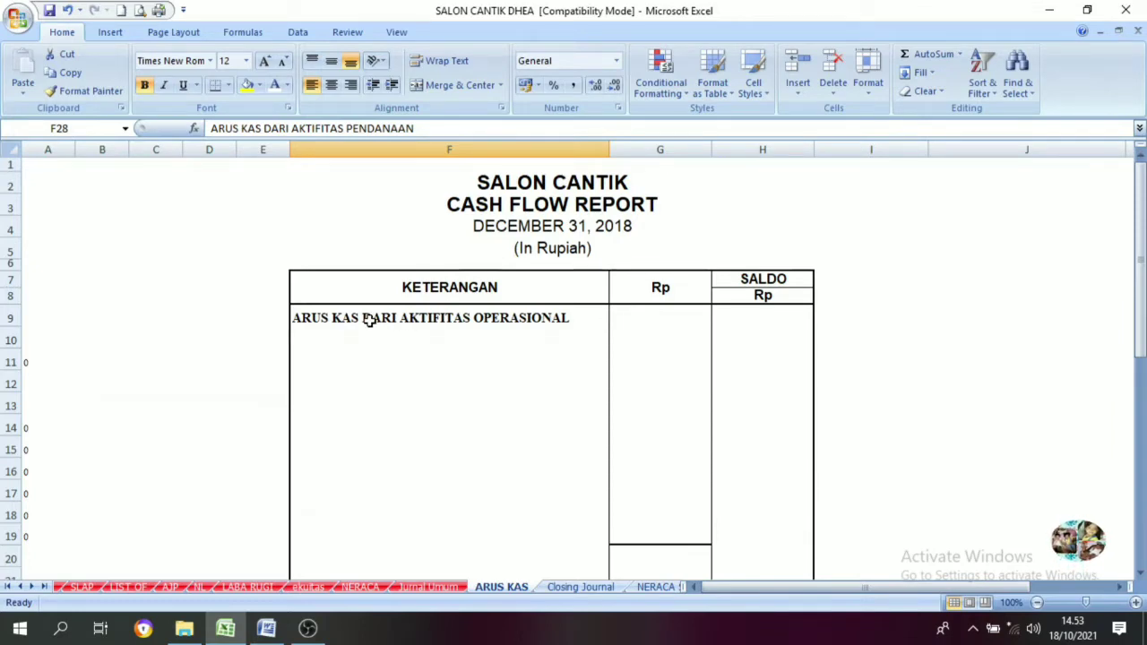
click(494, 323)
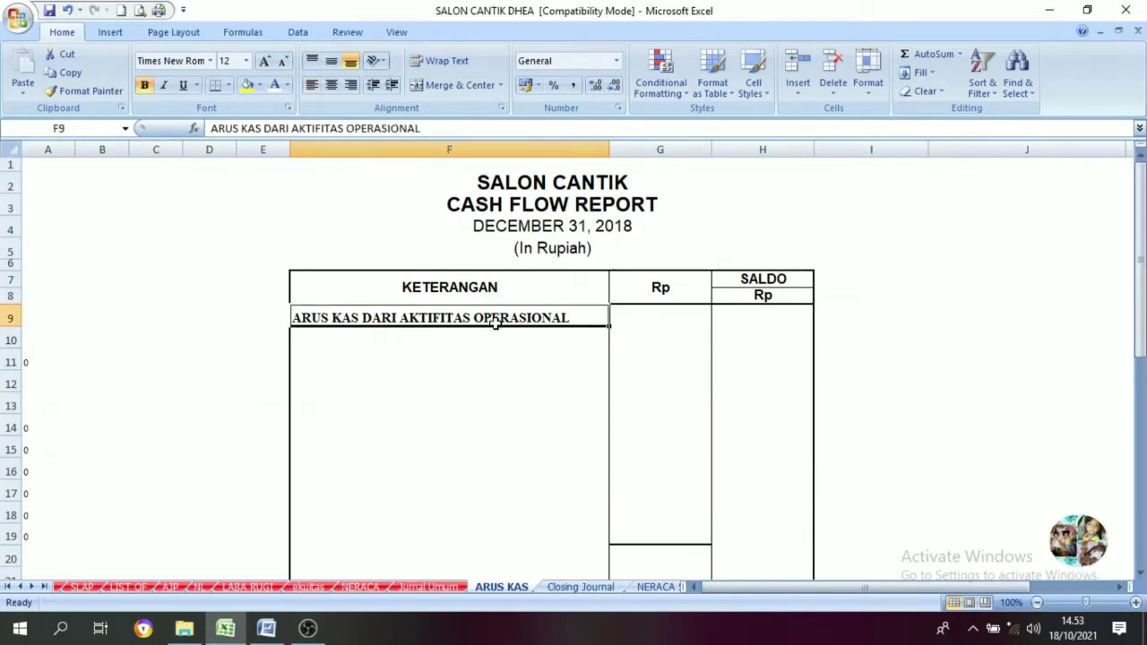
scroll(507, 417, down, 3)
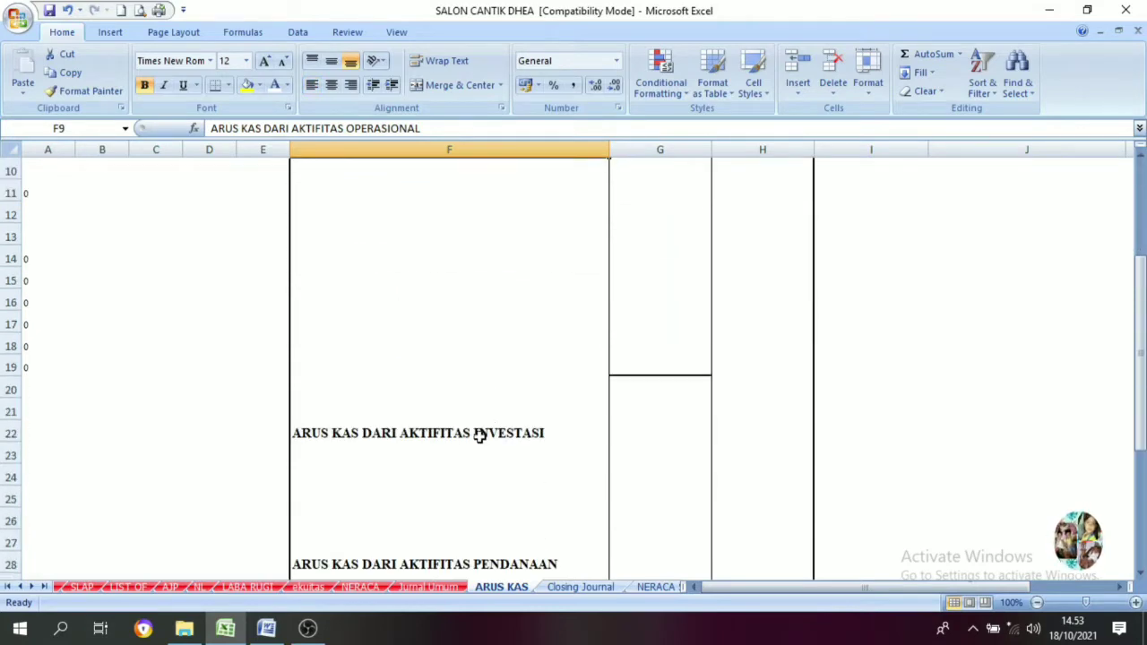
scroll(480, 435, down, 1)
click(487, 375)
scroll(488, 385, down, 2)
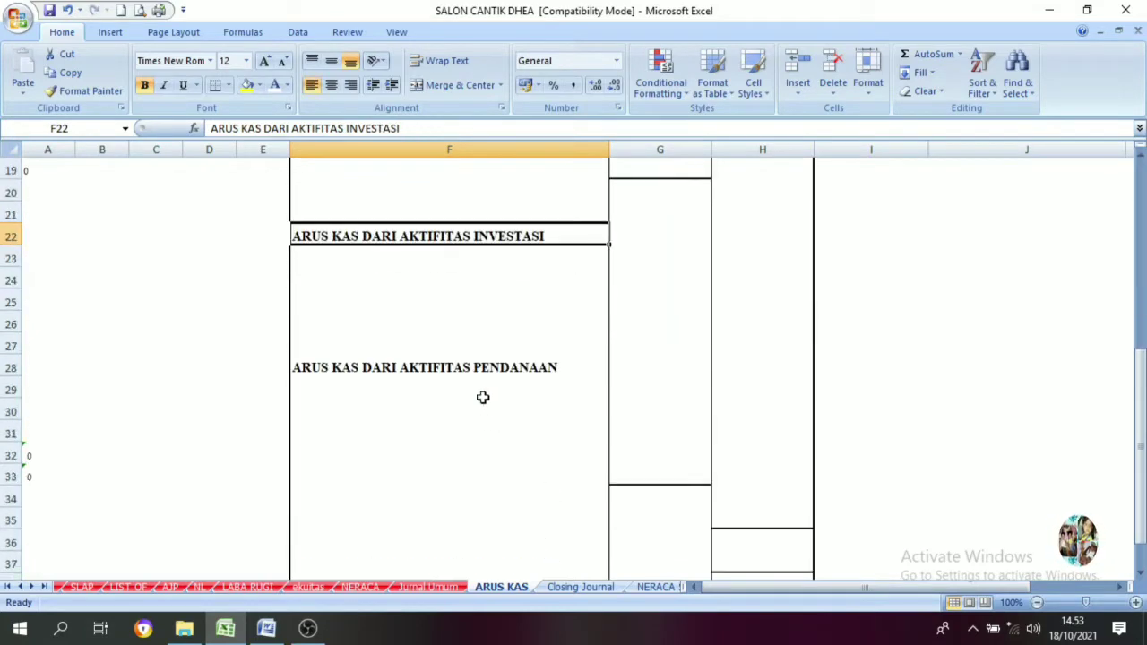
scroll(491, 359, up, 6)
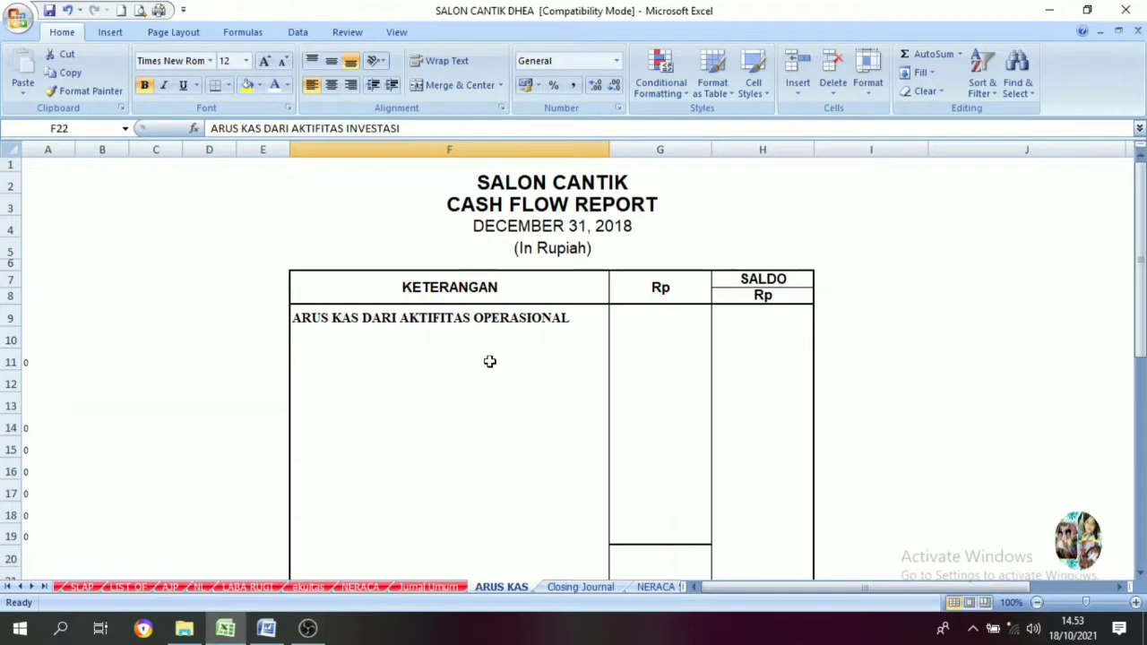
Step: Examine the December 2018 general journal entries on the Jurnal Umum sheet alongside the ARUS KAS report
click(432, 587)
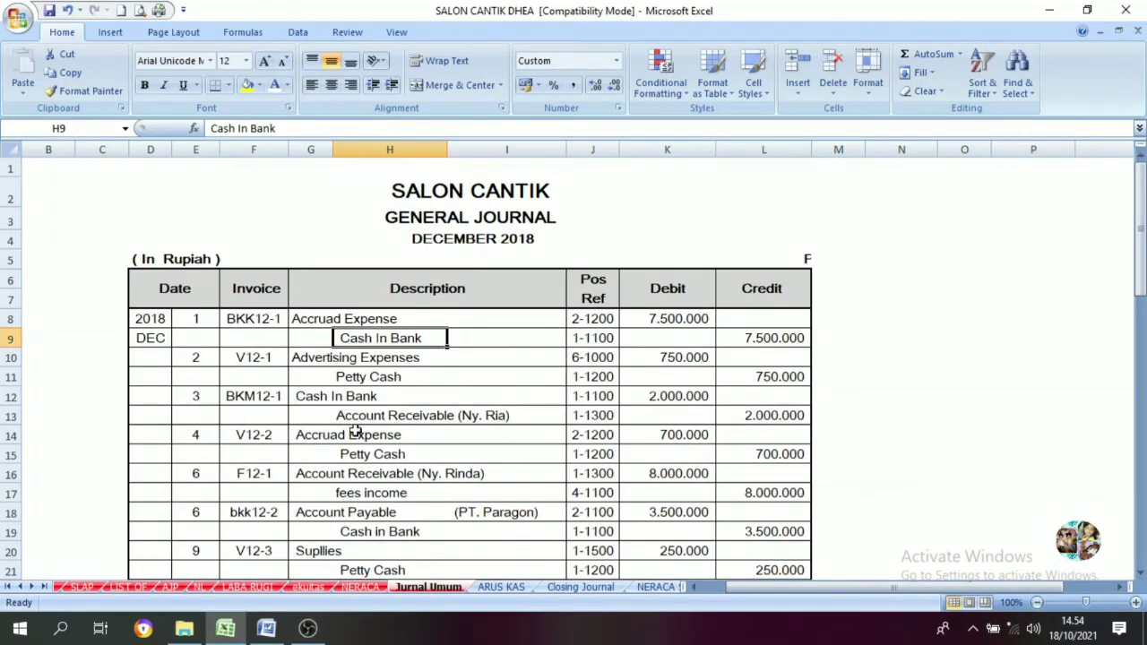
scroll(403, 417, down, 2)
scroll(403, 417, up, 2)
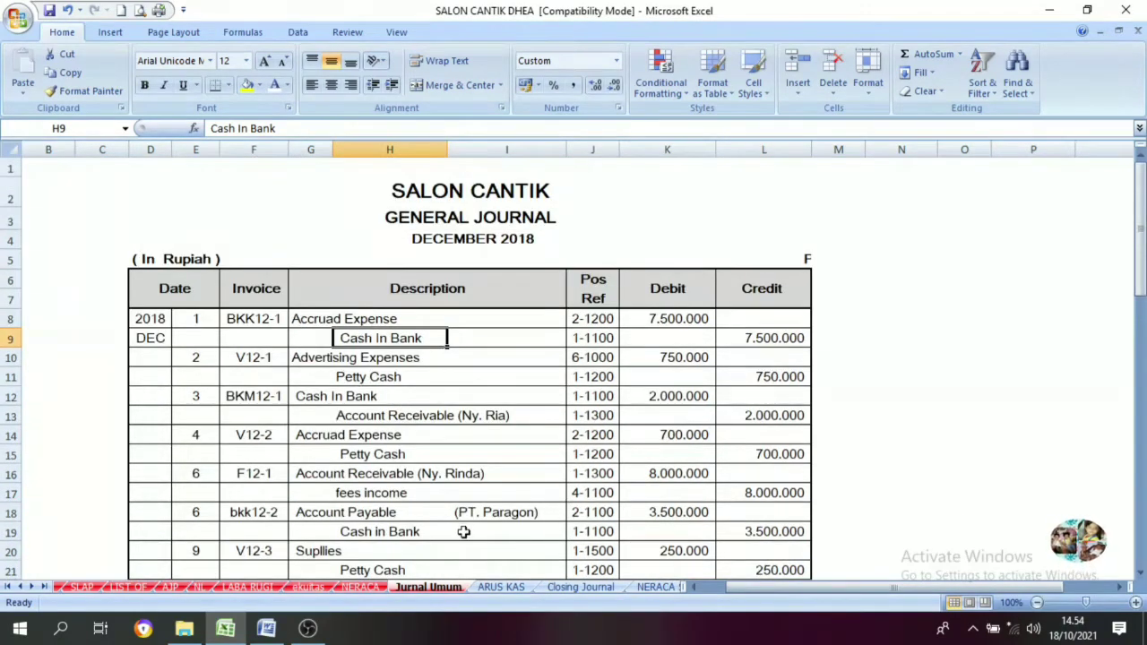
click(500, 587)
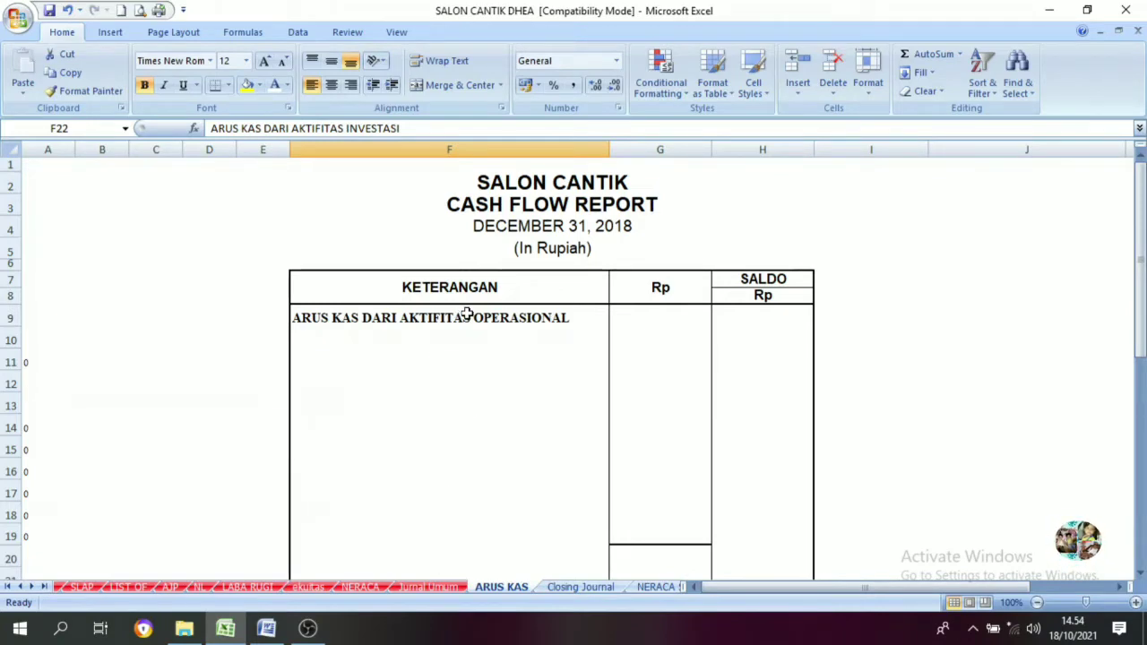
click(437, 587)
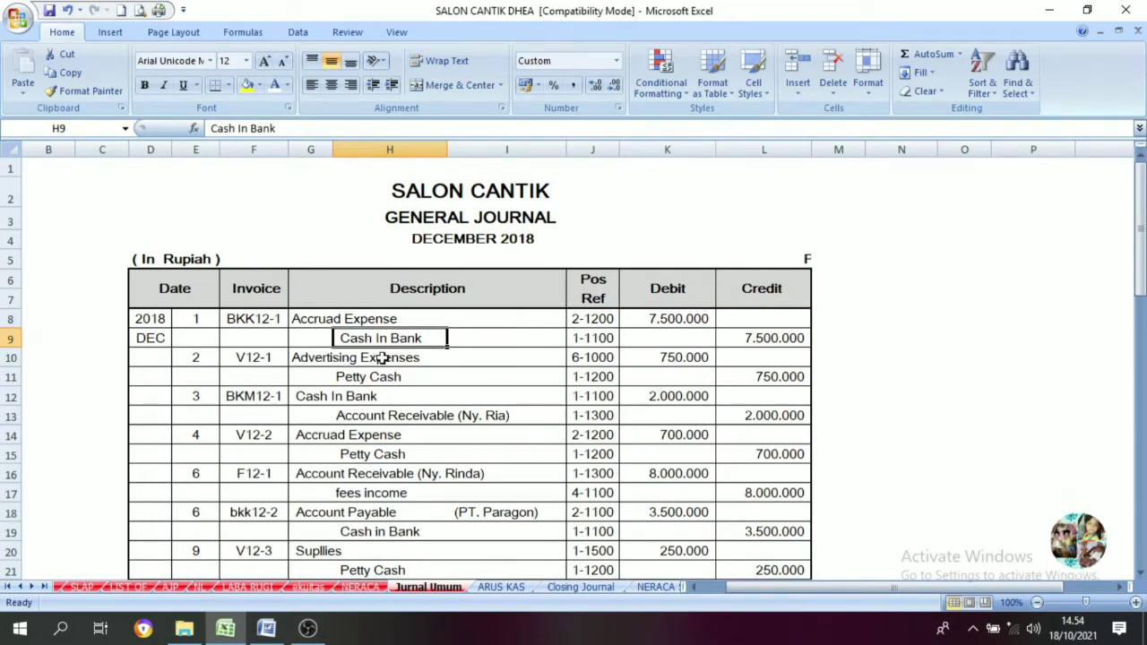
scroll(398, 363, down, 4)
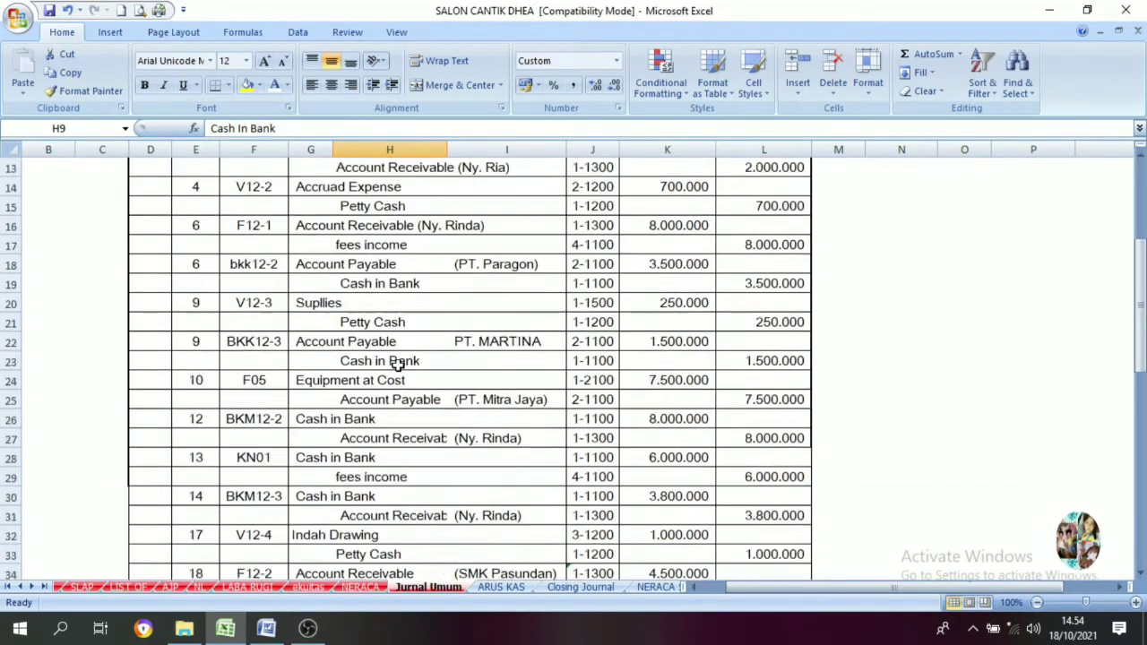
scroll(397, 363, up, 3)
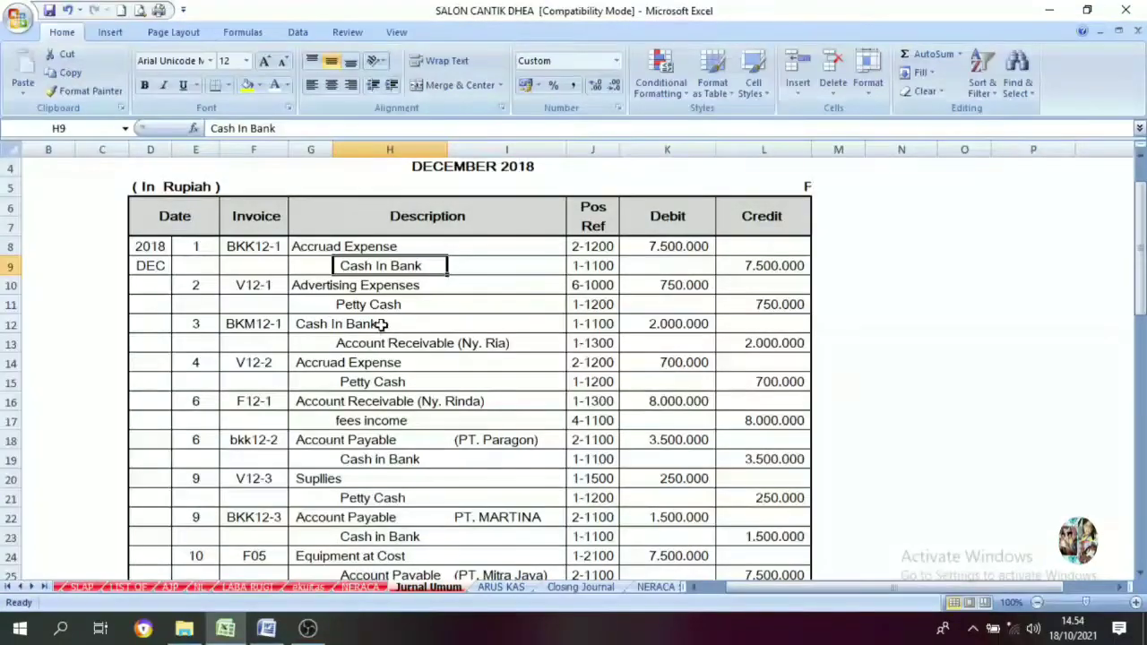
scroll(345, 305, up, 1)
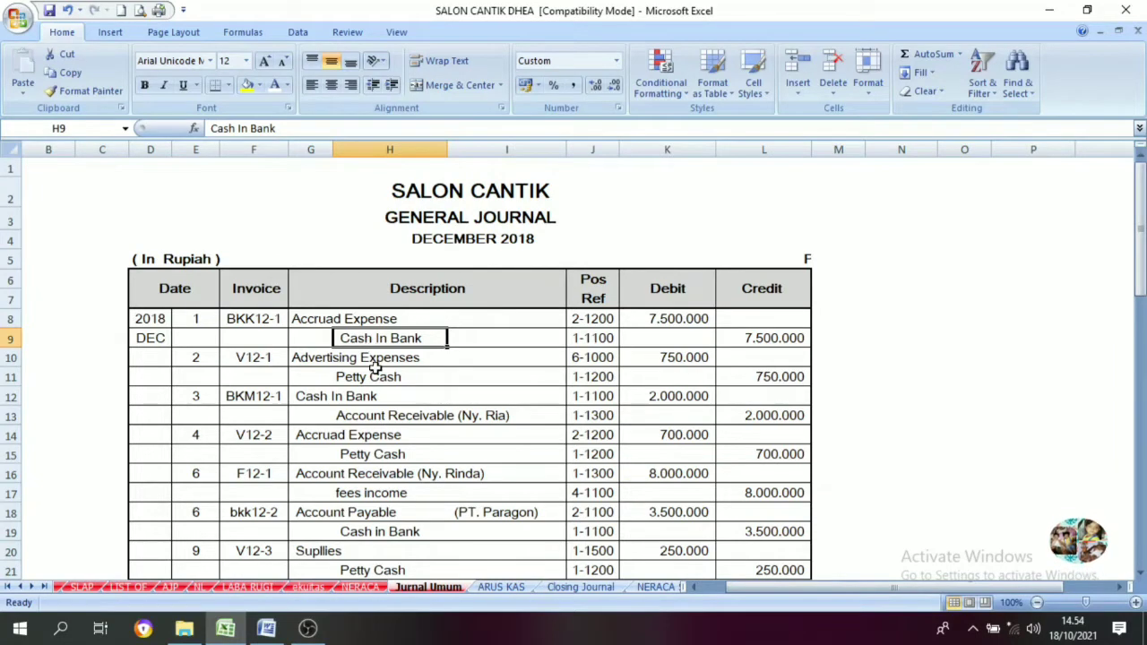
Step: Set the font colour to red for the Cash In Bank entry in H9 and the Petty Cash entry in H11
click(384, 413)
click(369, 339)
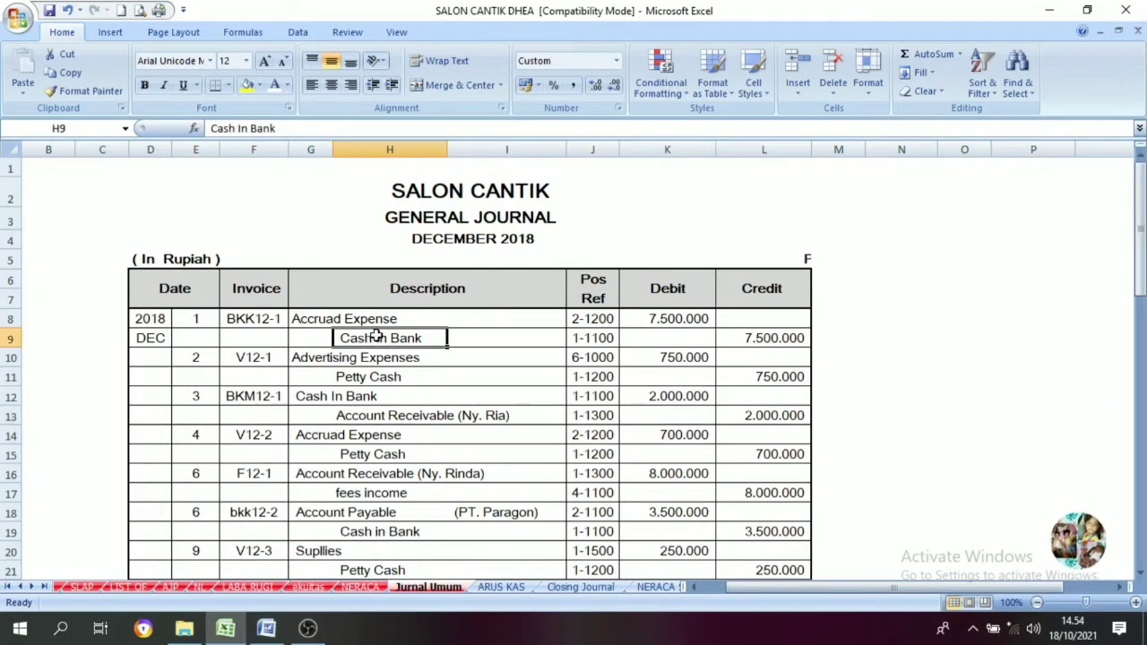
click(287, 86)
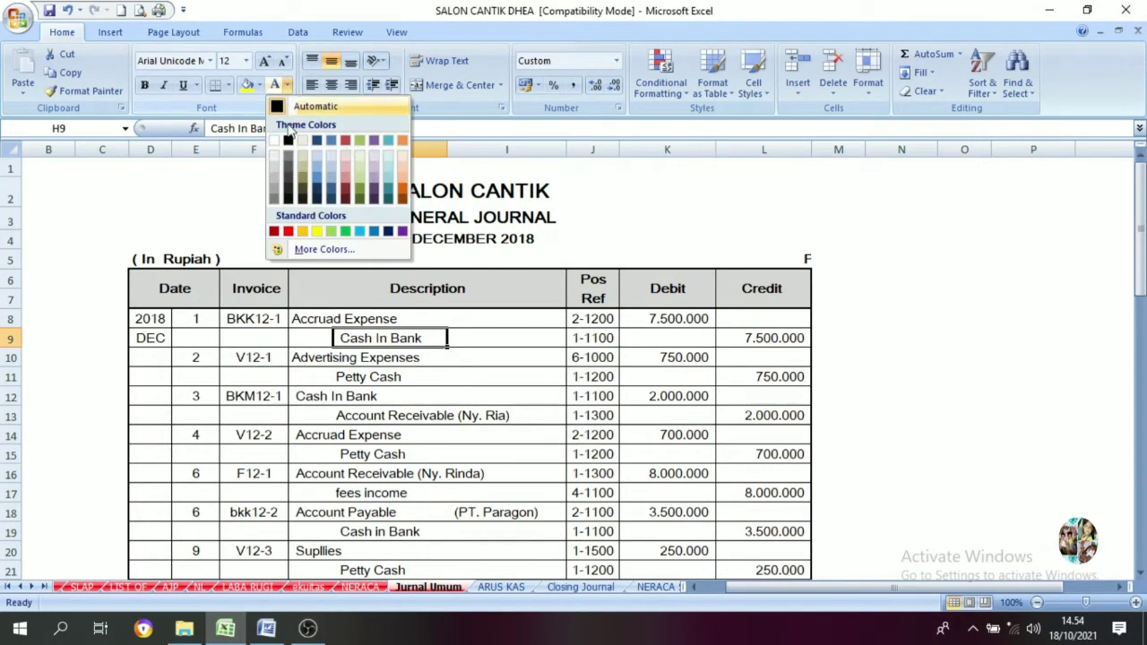
click(289, 232)
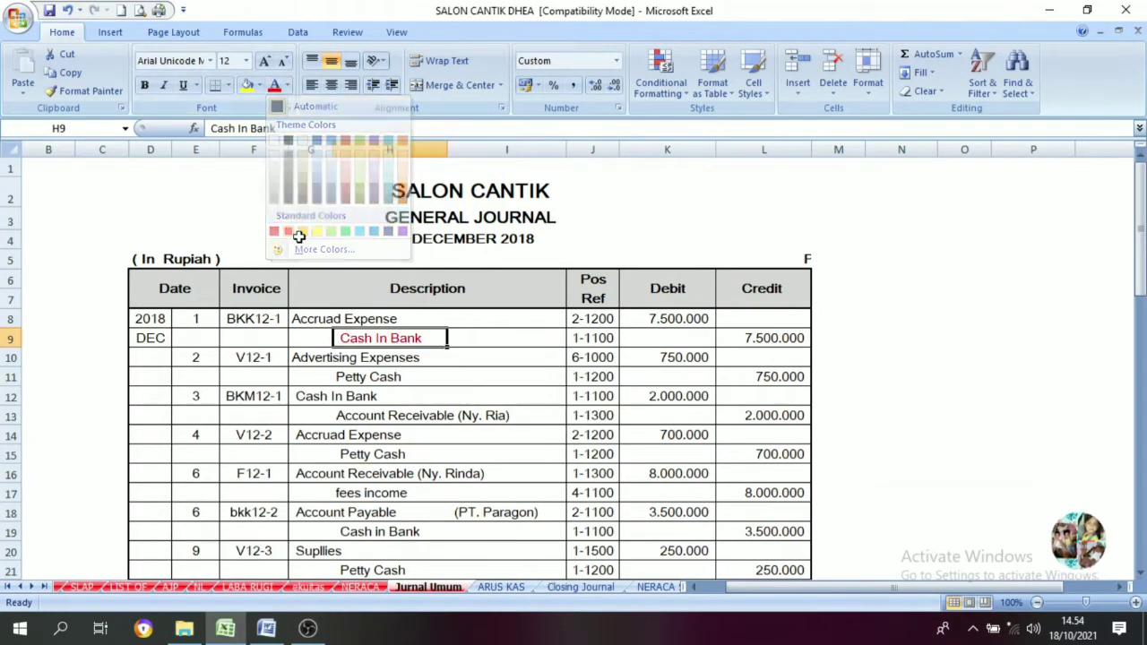
click(373, 377)
click(278, 86)
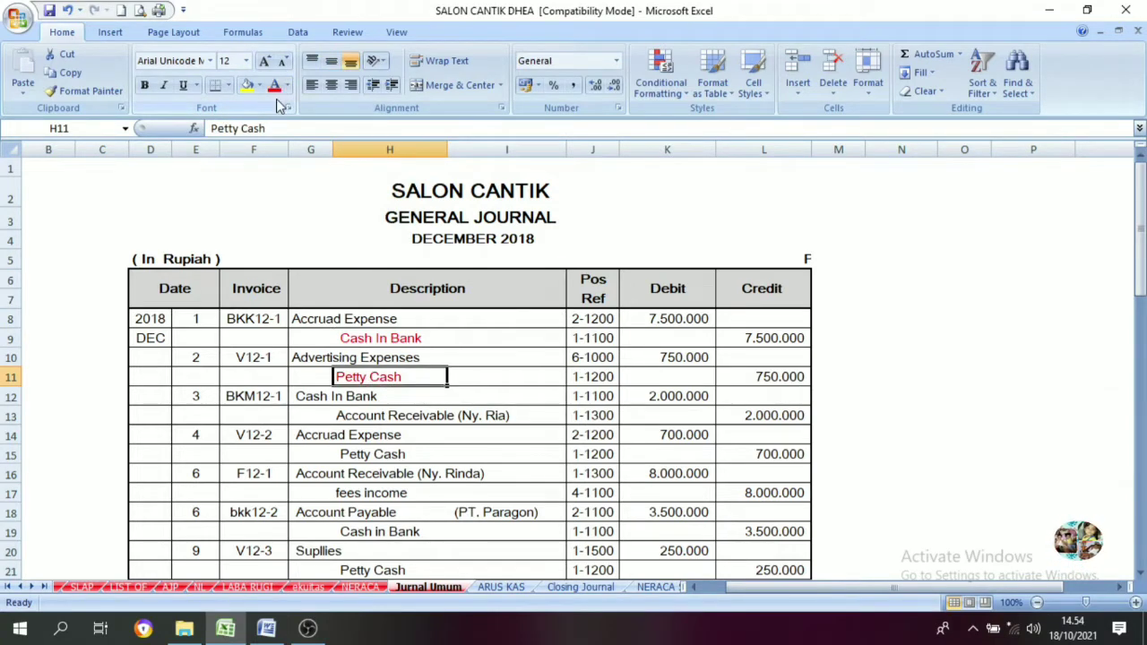
Step: Make the Cash In Bank text in G12 and the Petty Cash text in H15 red
click(310, 395)
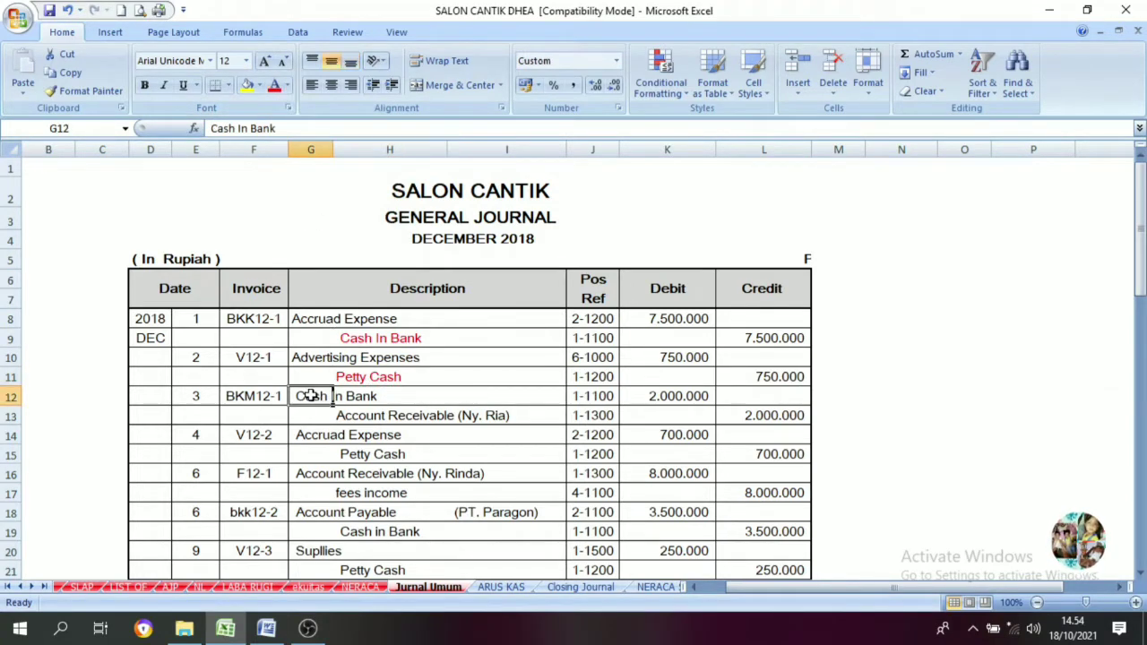
click(276, 87)
click(369, 454)
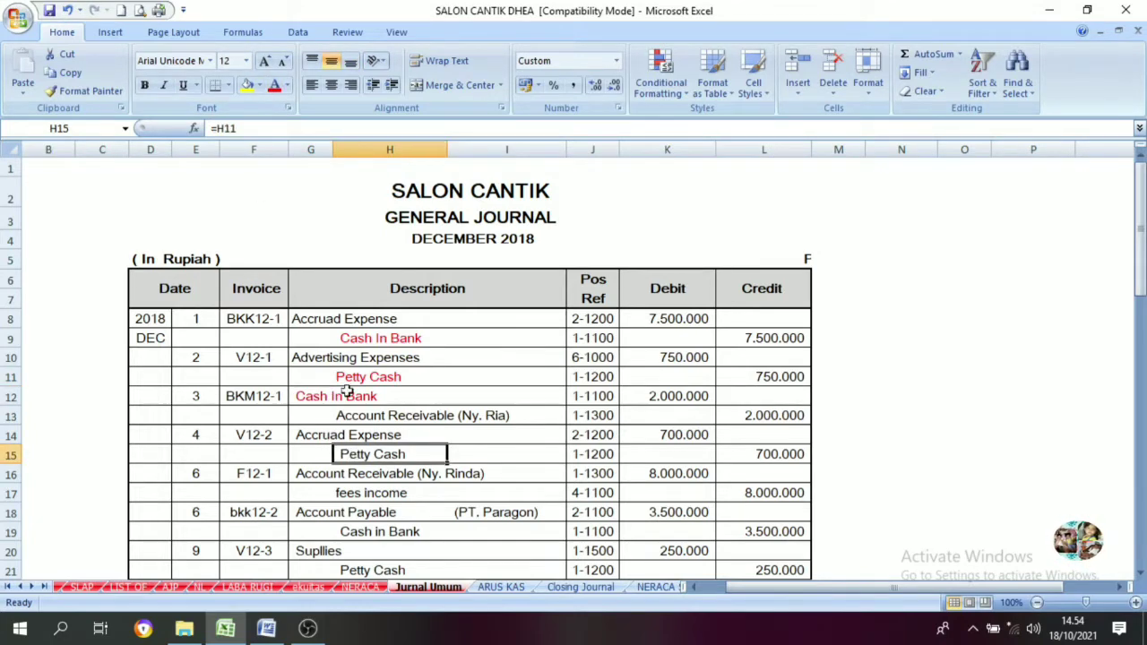
click(275, 87)
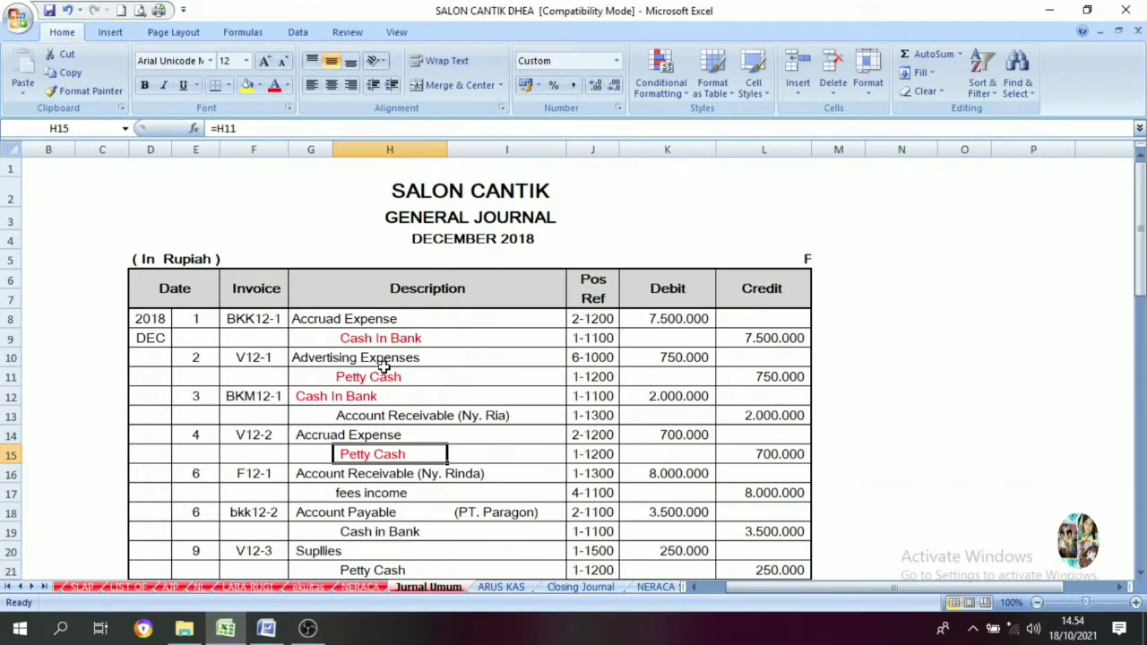
Step: Mark the Cash in Bank entry in H19, under invoice bkk12-2, with the red font colour
scroll(383, 366, down, 1)
click(381, 267)
key(Down)
key(Down)
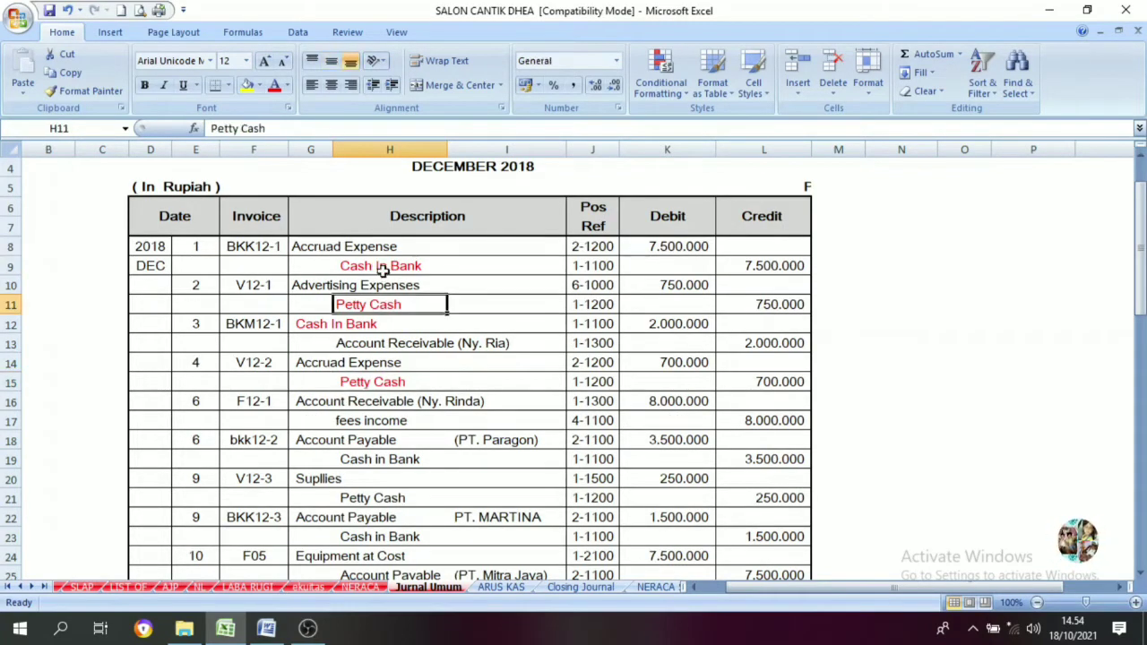
click(382, 269)
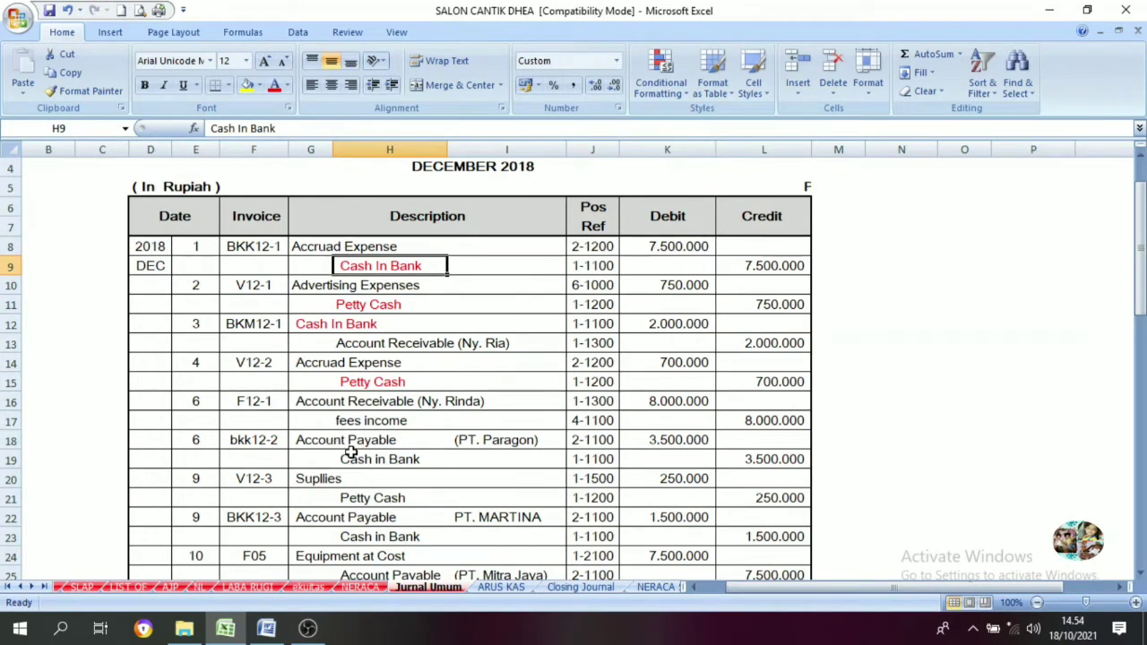
click(380, 459)
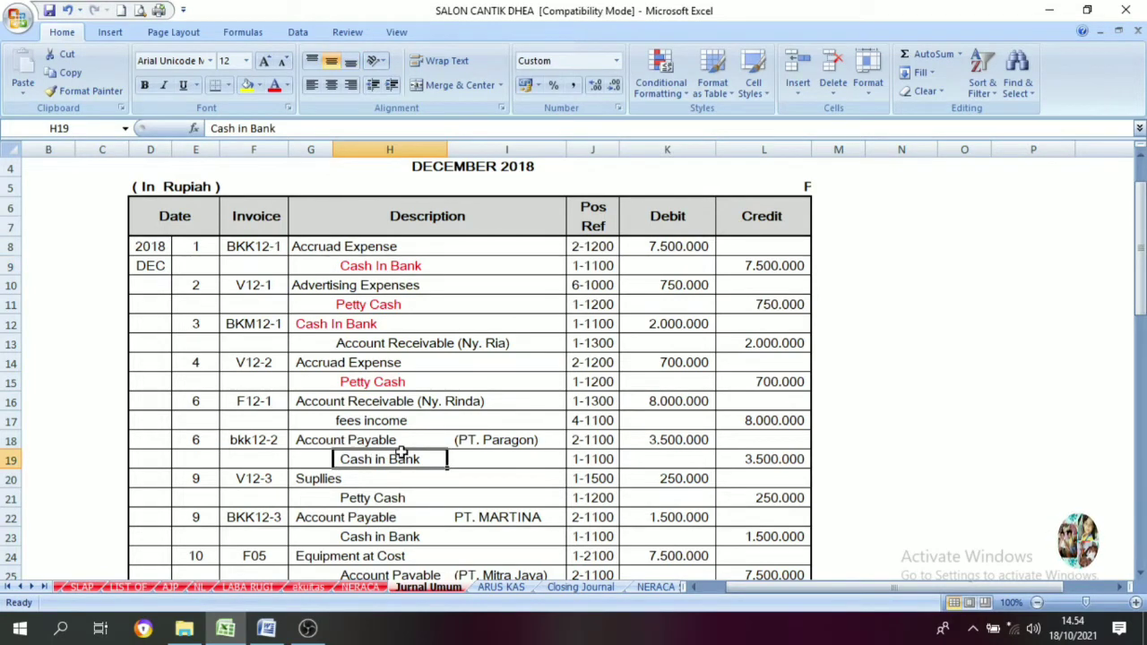
click(274, 85)
Step: Colour the Petty Cash entry in H21 and the Cash in Bank entry in H23 red
scroll(356, 494, down, 1)
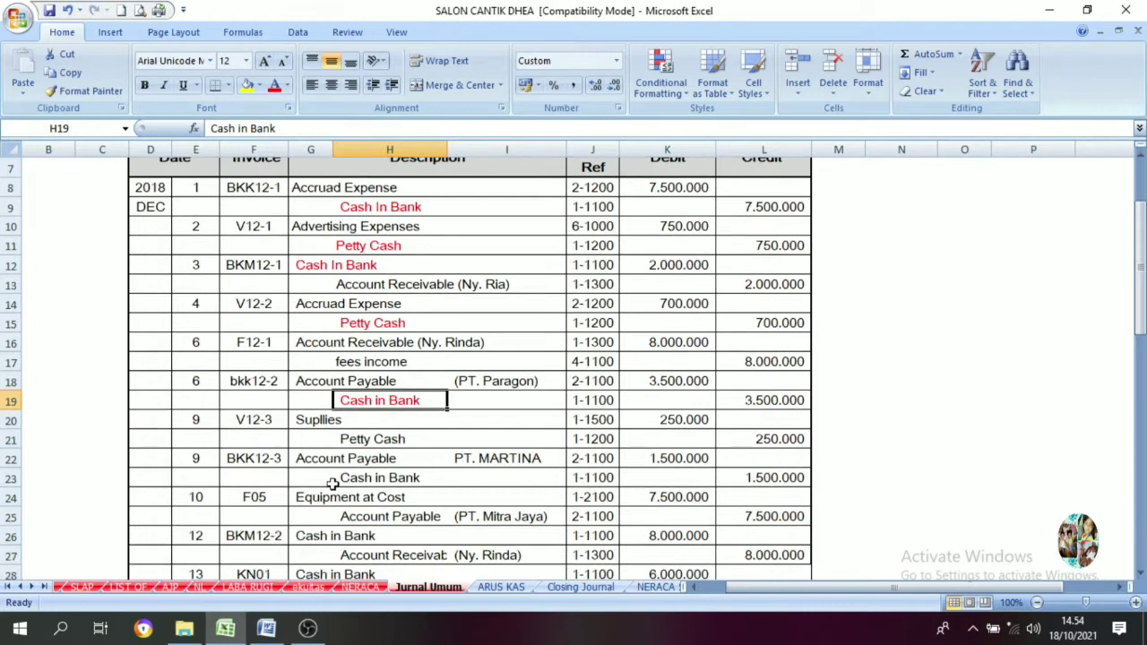
click(318, 426)
click(378, 439)
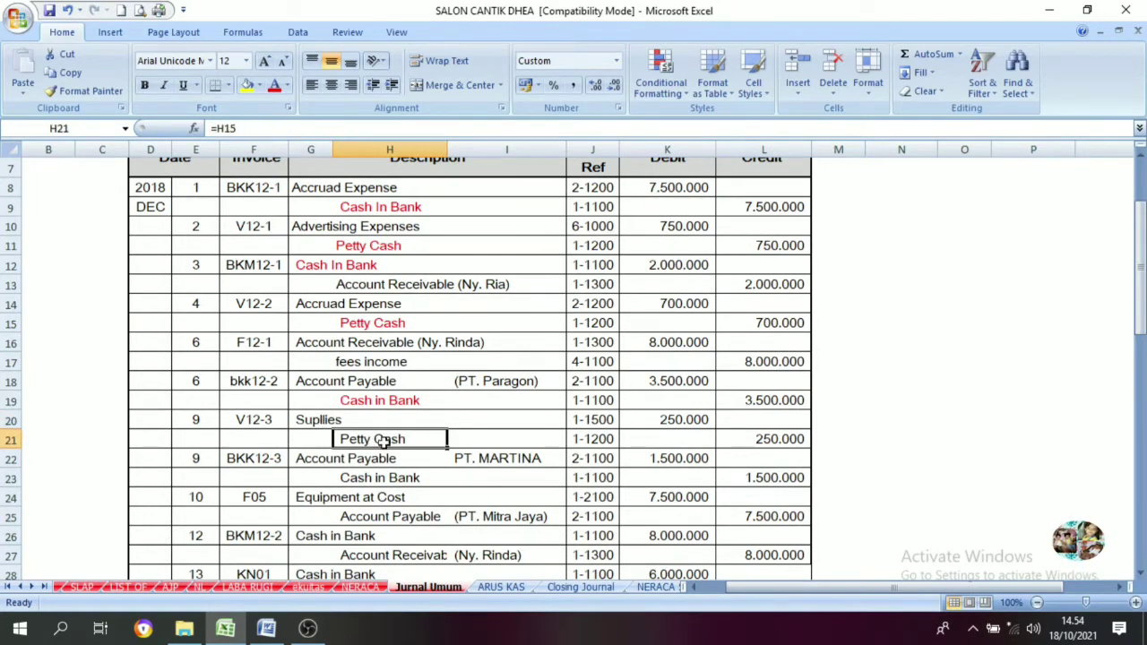
click(274, 85)
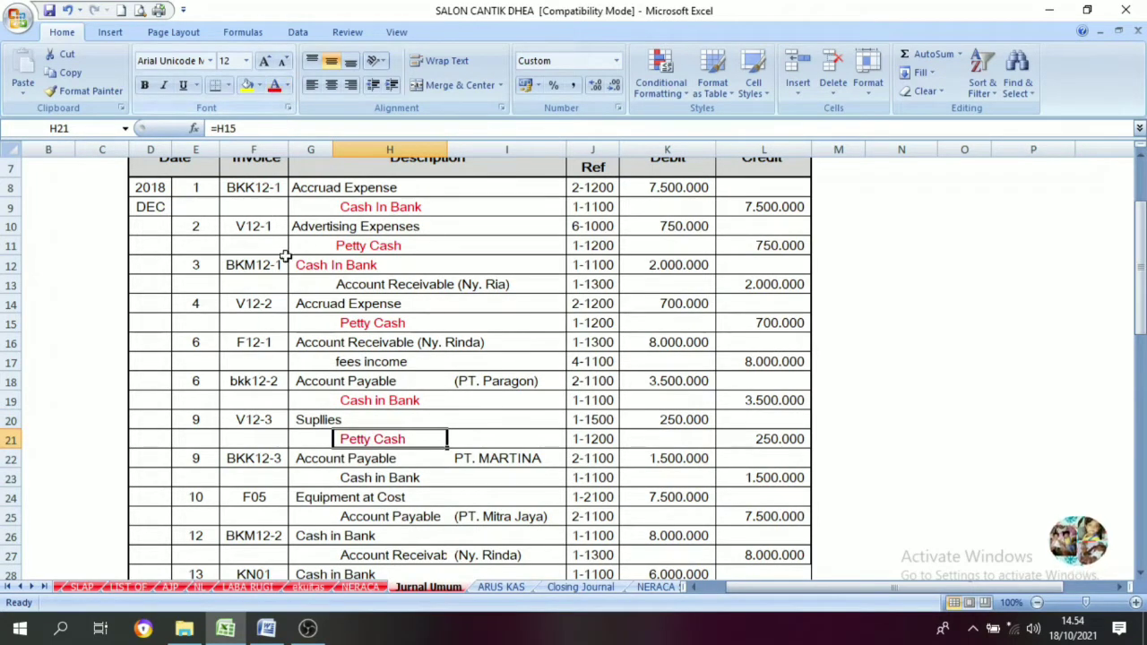
click(394, 479)
click(274, 85)
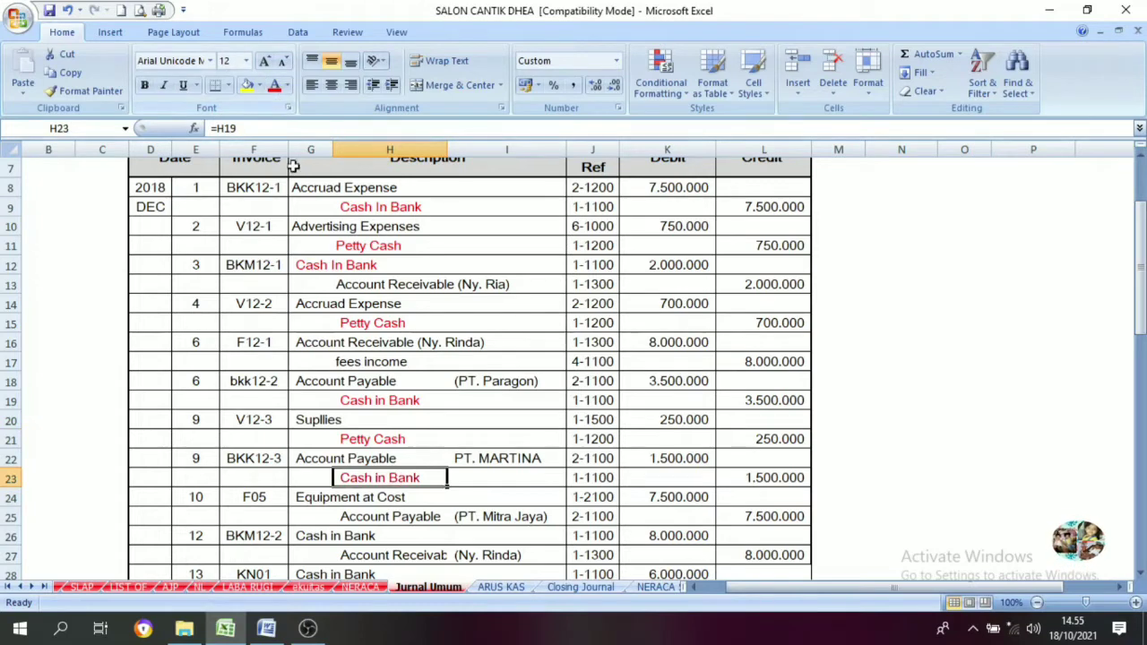
Step: Apply the red font colour to the Cash in Bank entries in G26 and G28
scroll(351, 470, down, 1)
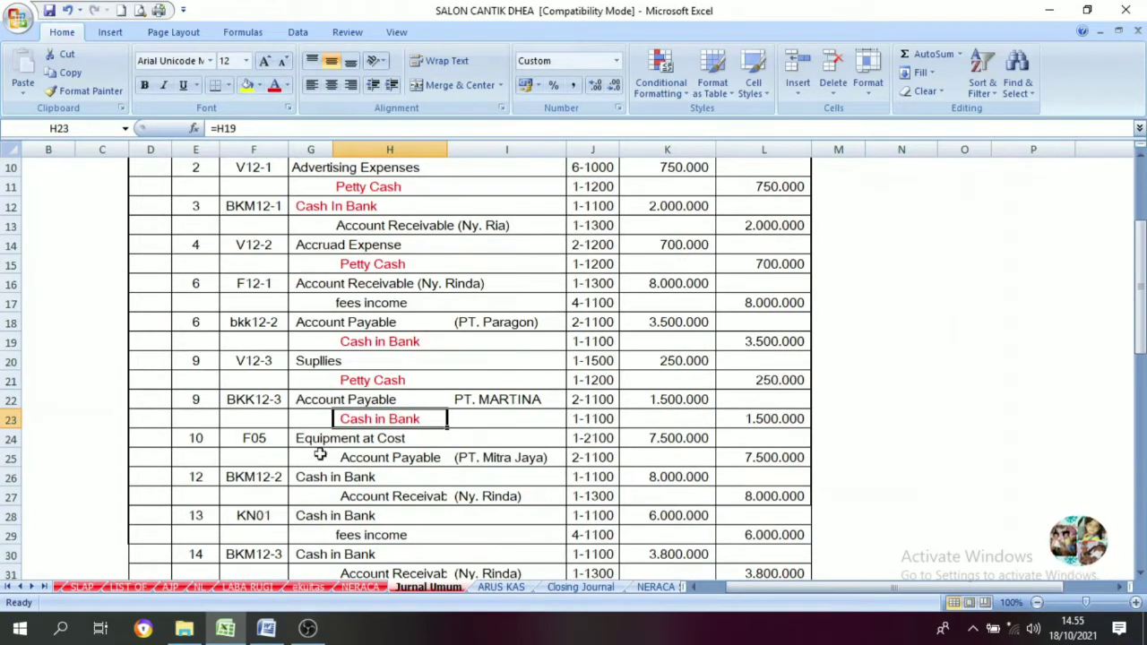
click(309, 476)
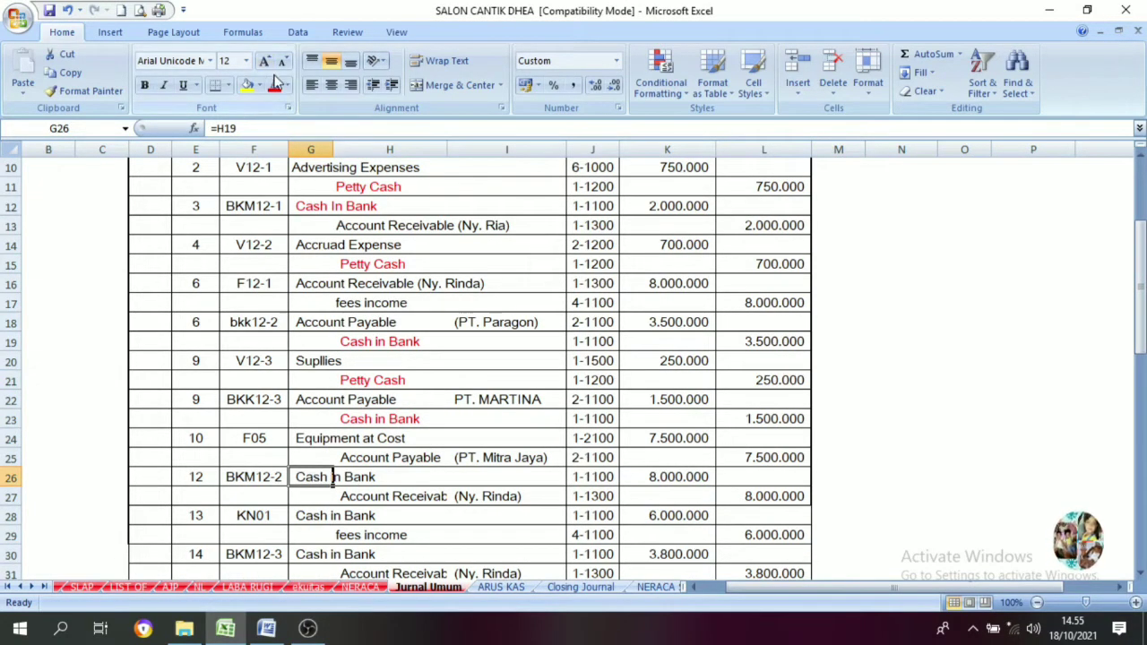
click(274, 85)
scroll(345, 491, down, 1)
scroll(345, 491, down, 1)
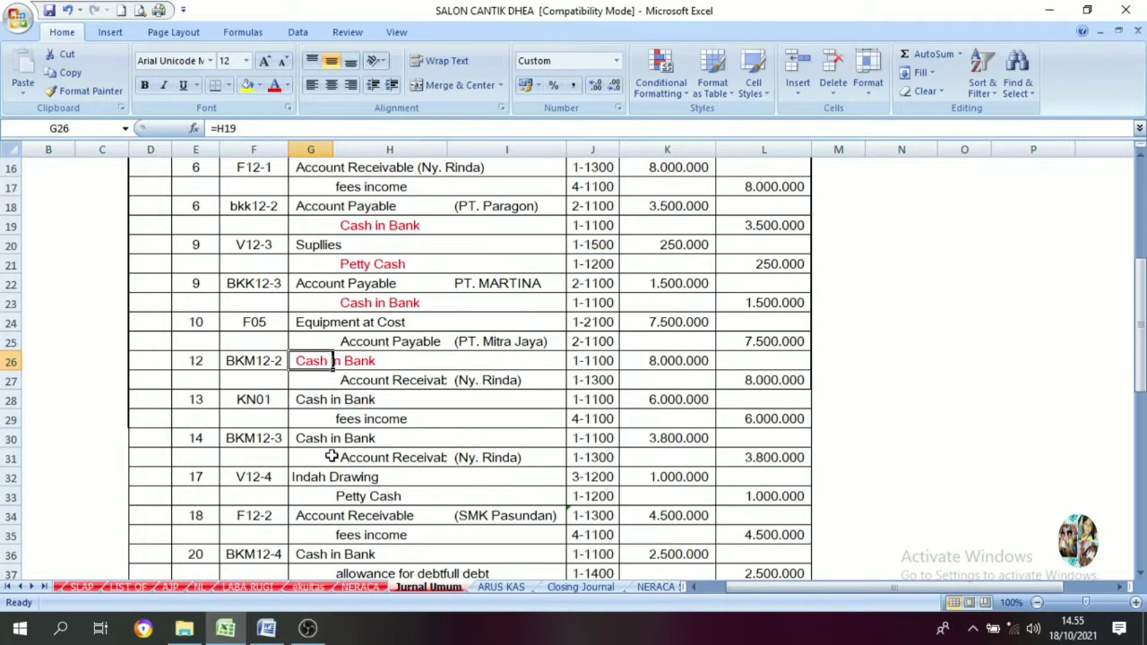
click(321, 398)
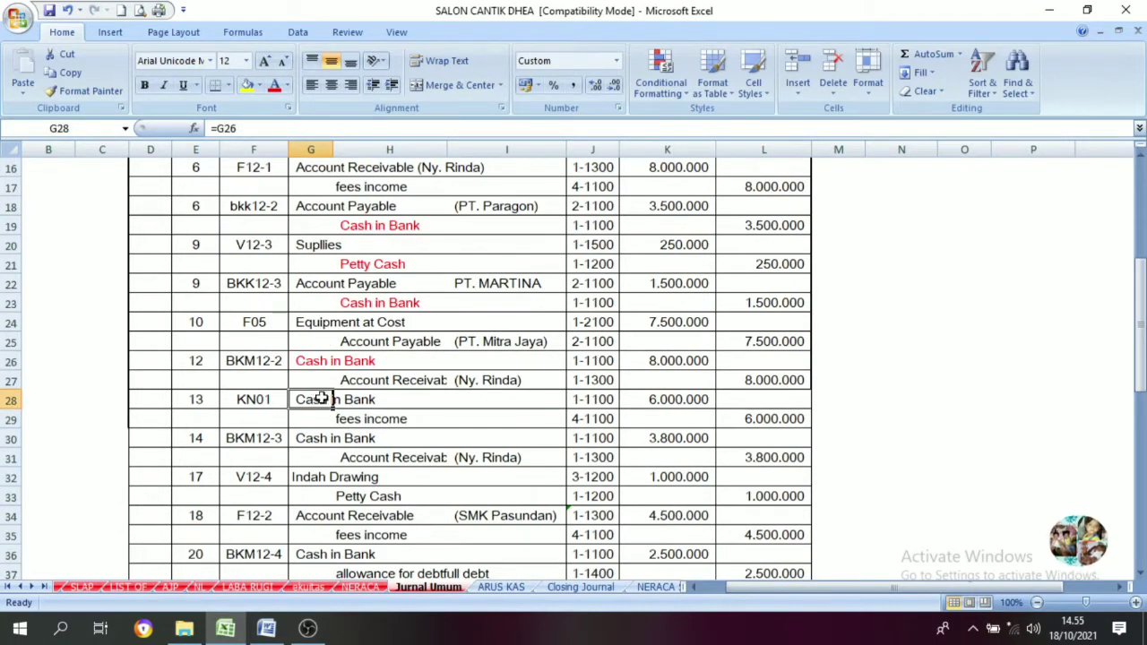
click(275, 87)
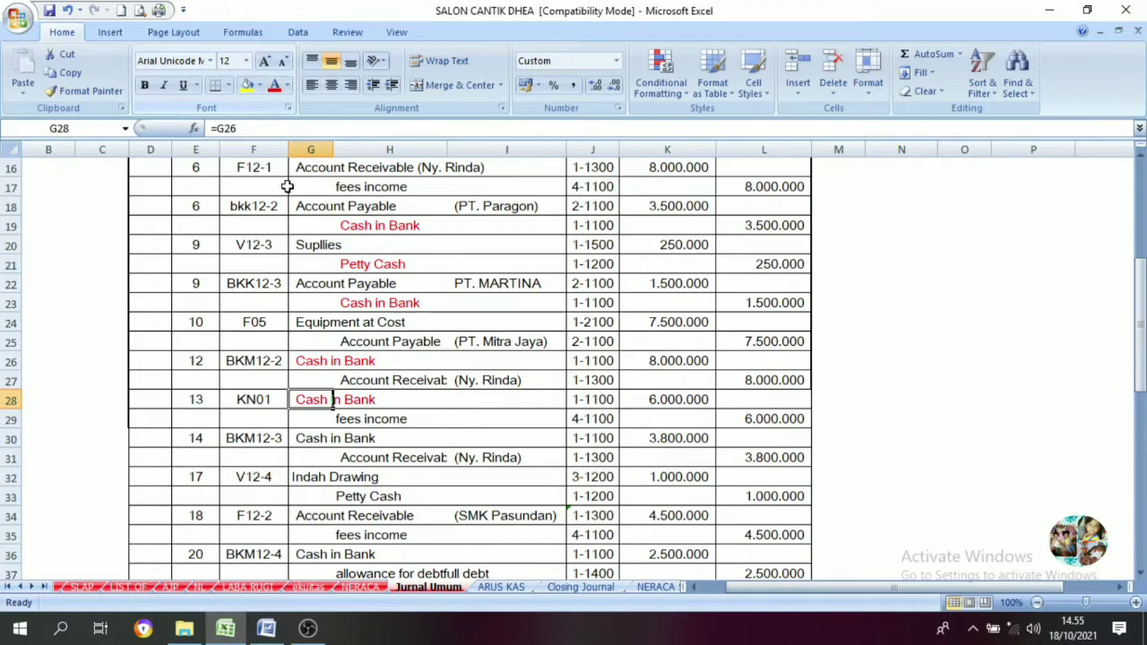
Step: Colour the Cash in Bank entry in G30 and the Petty Cash entry in H33 red
click(391, 425)
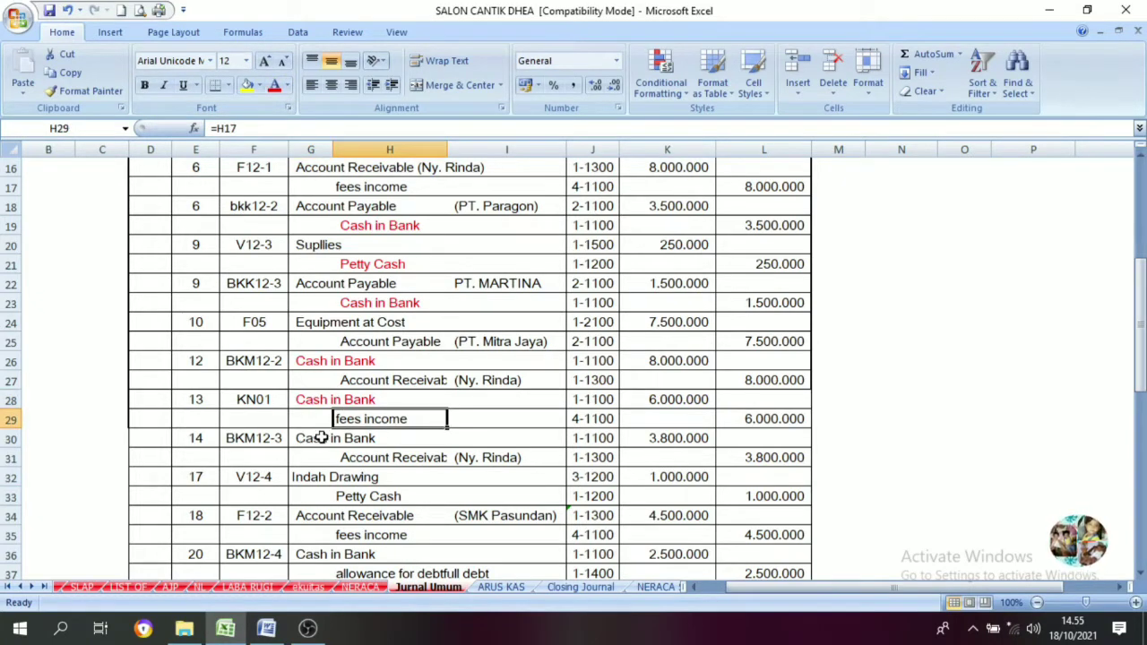
click(321, 439)
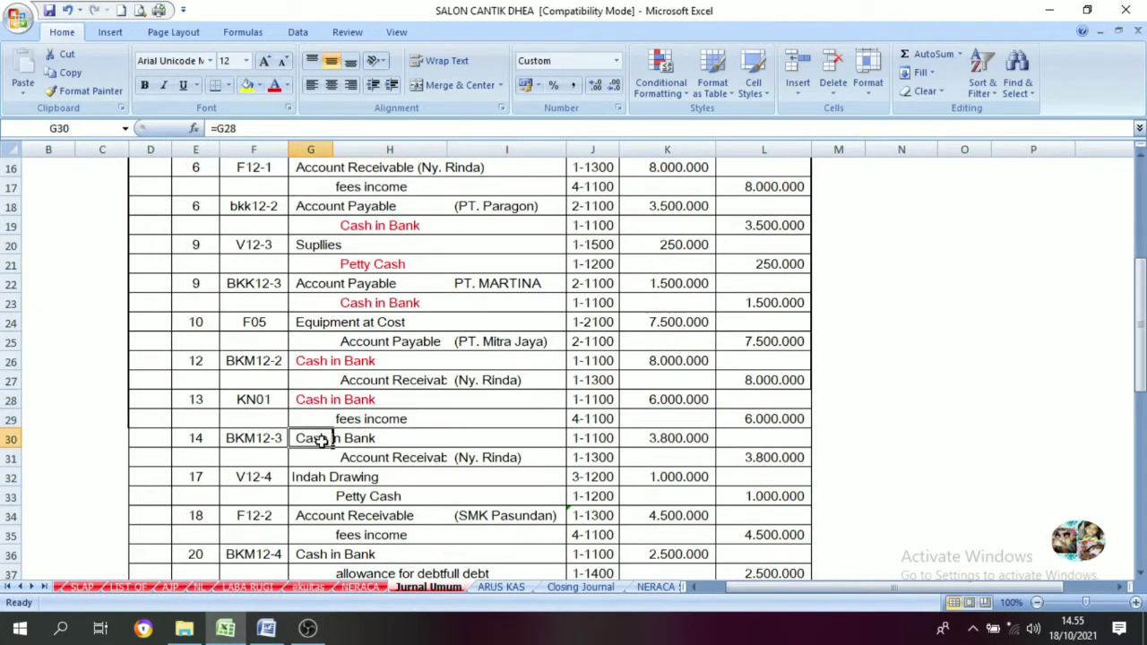
click(274, 87)
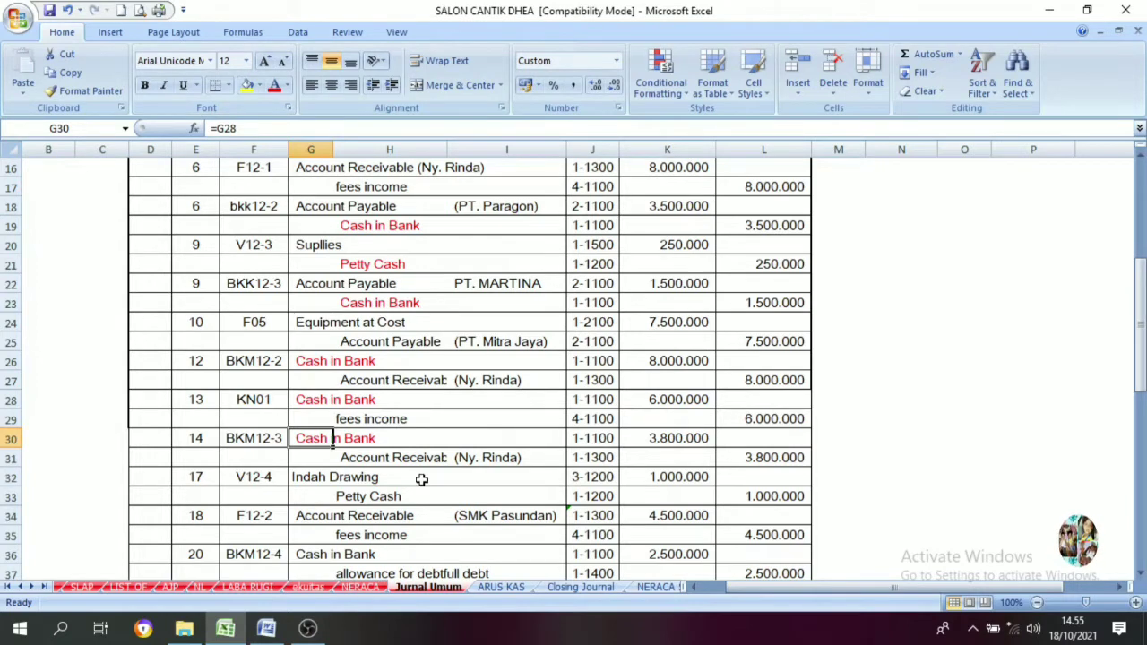
scroll(421, 478, down, 1)
click(350, 437)
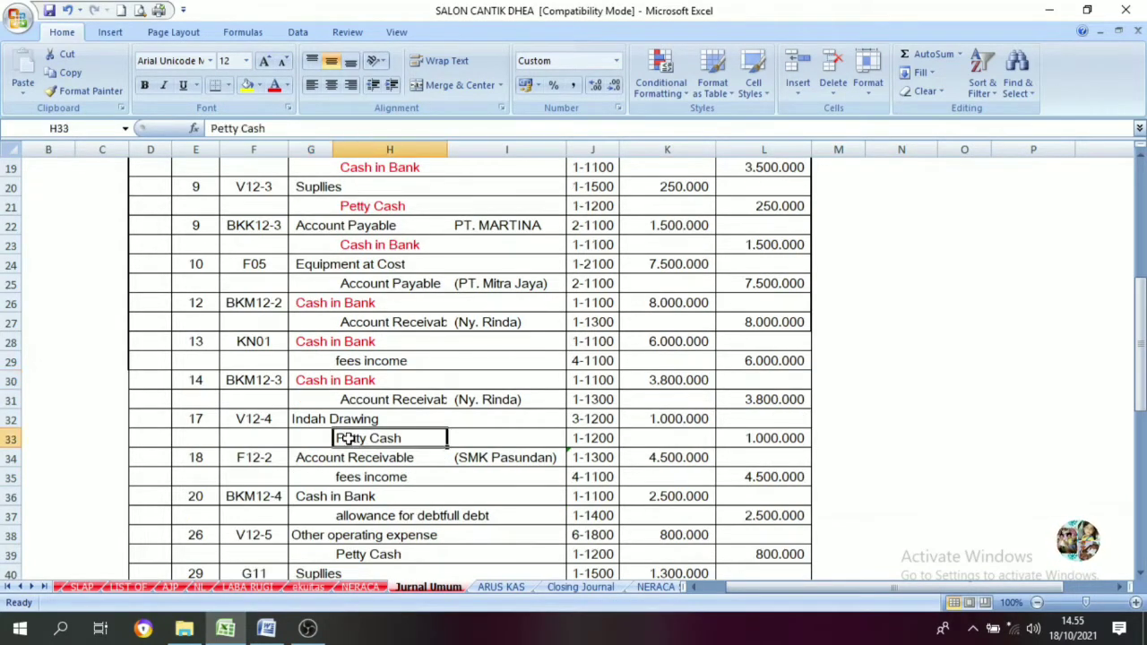
click(274, 87)
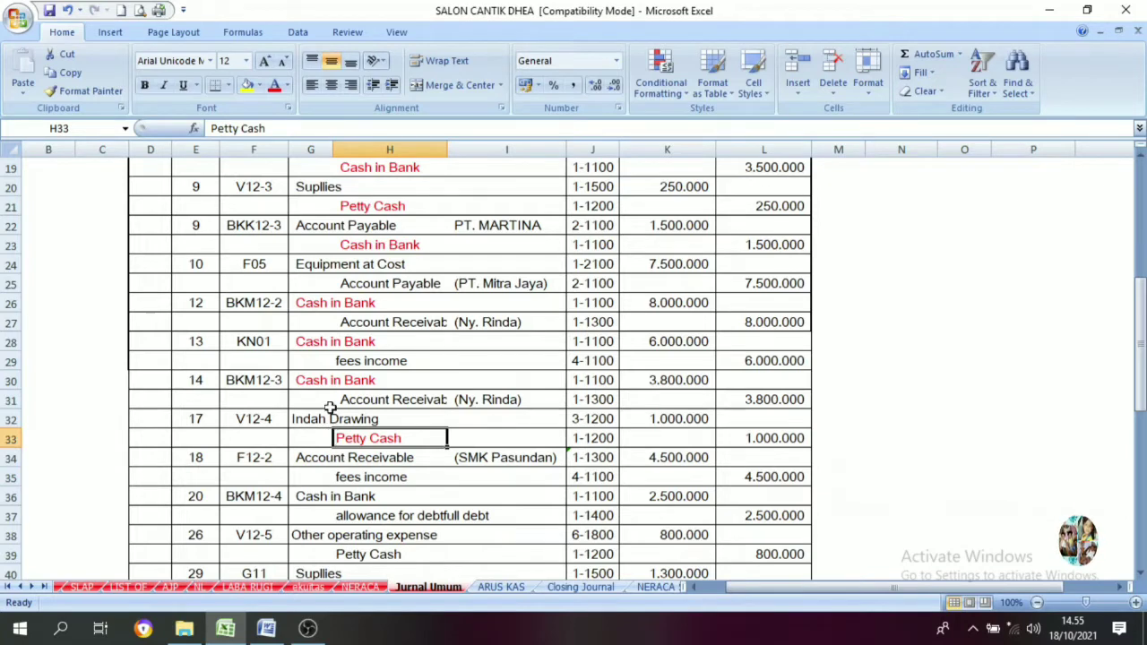
Step: Apply the red font colour to the Cash in Bank entry in G36 and the Petty Cash entry in H39
scroll(323, 466, down, 1)
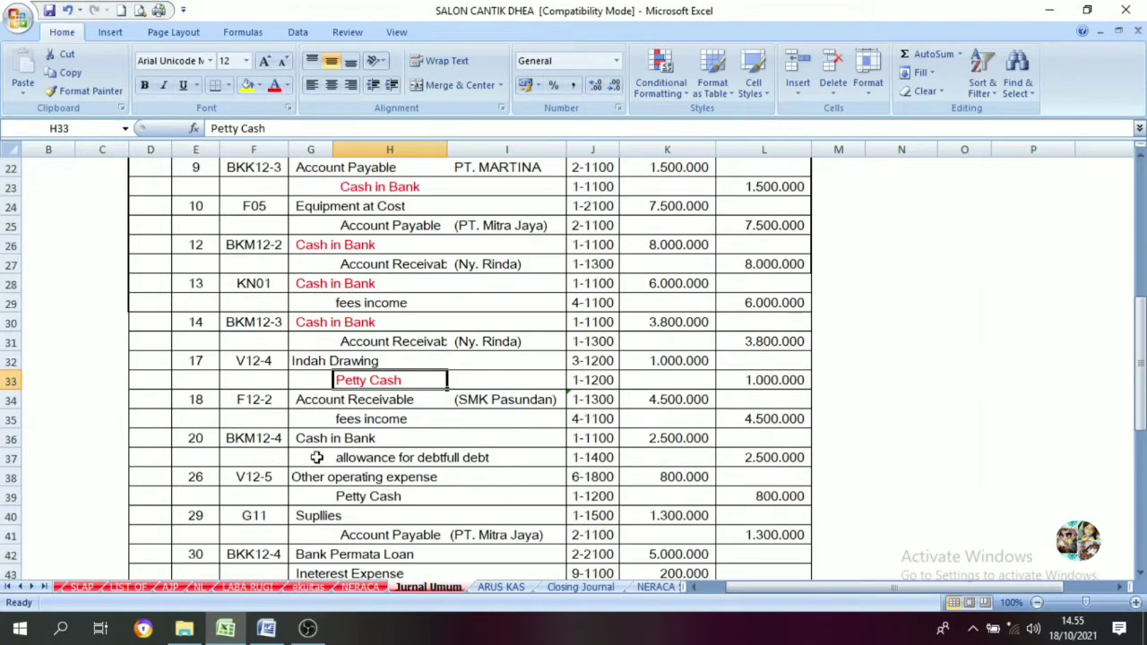
click(322, 438)
click(275, 85)
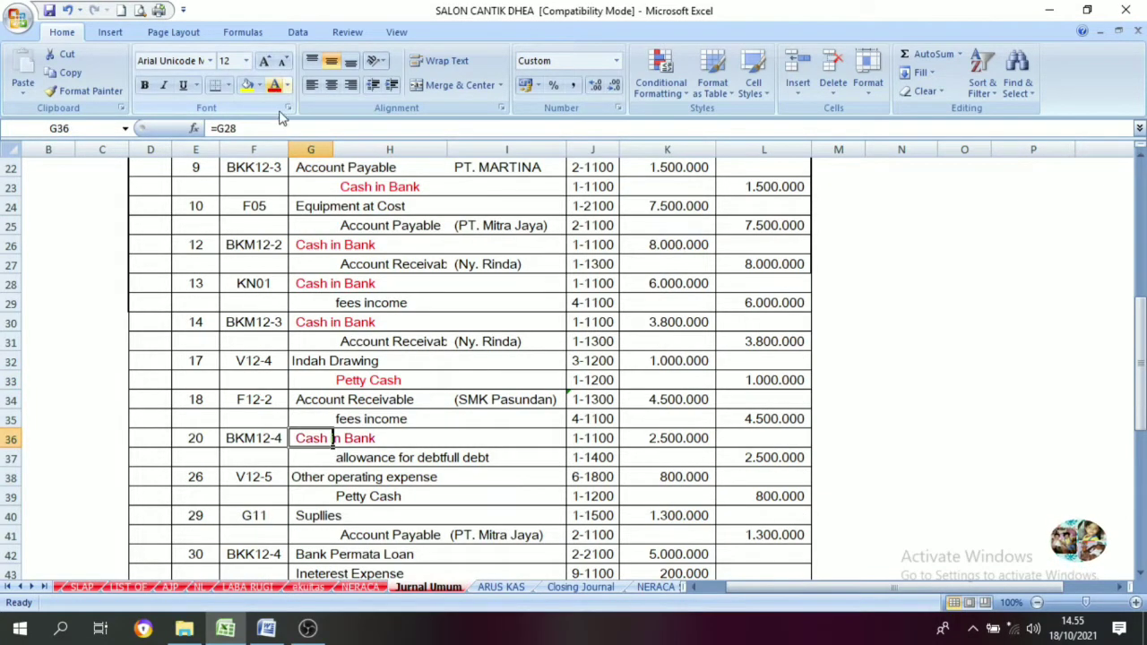
click(448, 462)
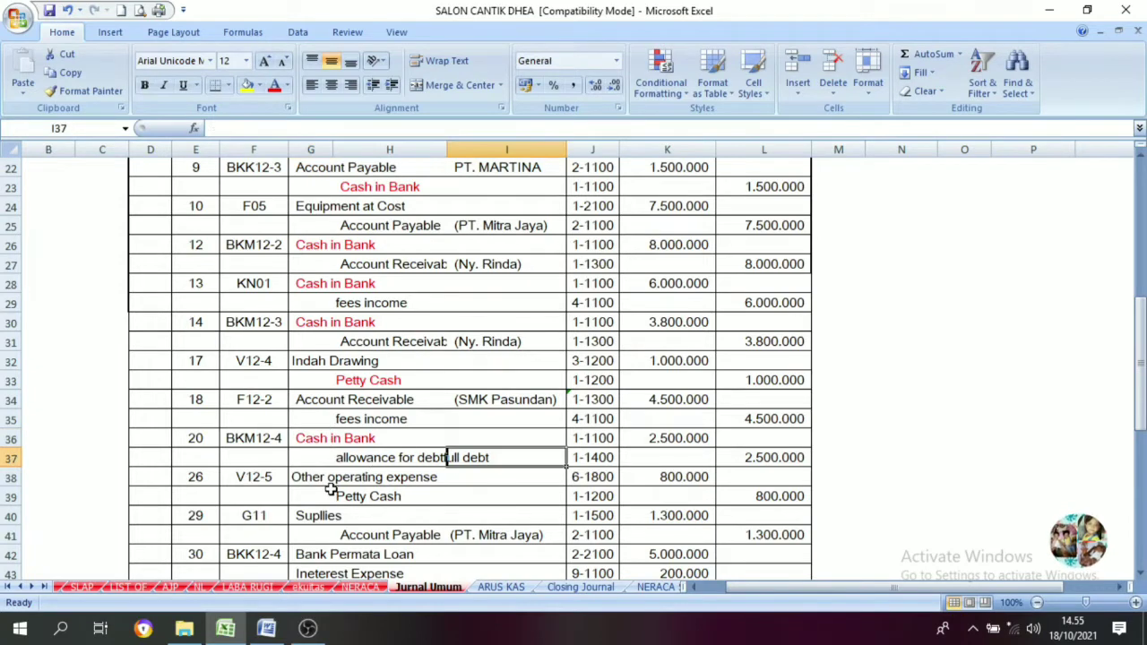
click(373, 498)
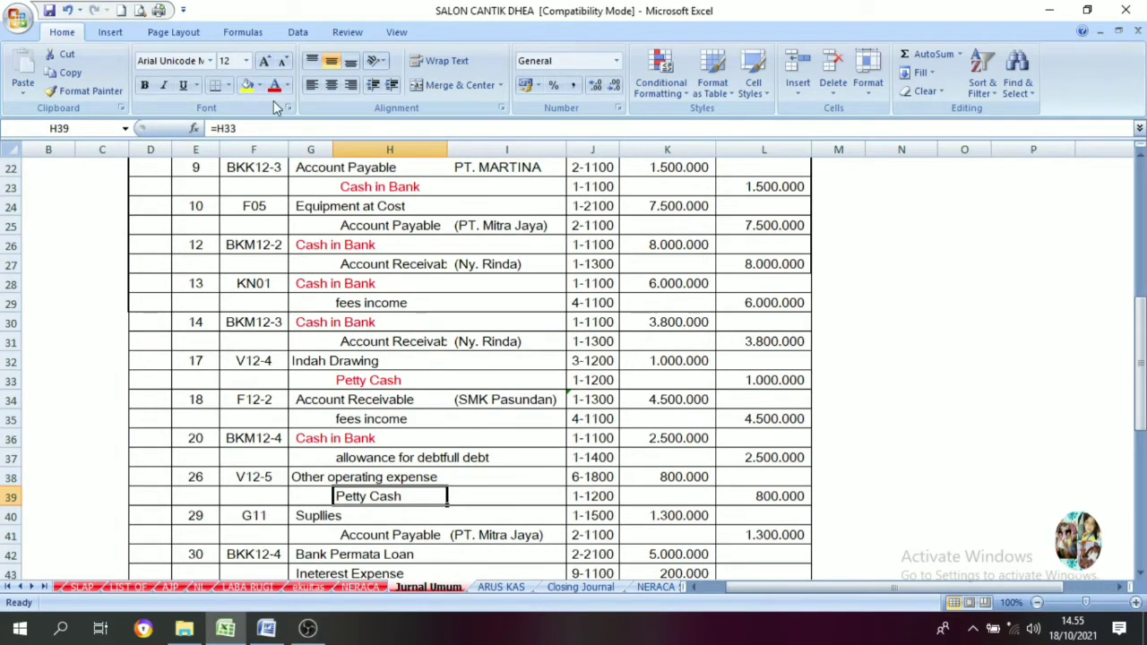
click(274, 85)
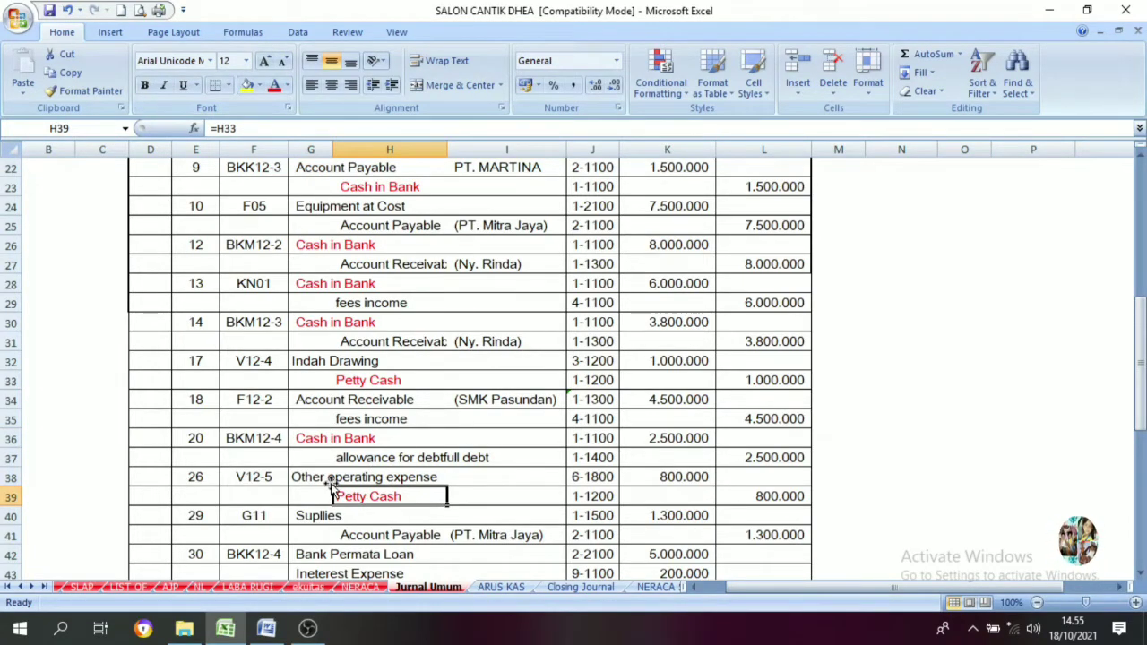
Step: Make the Cash In Bank entry in H44, under invoice BKK12-4, red
scroll(331, 484, down, 1)
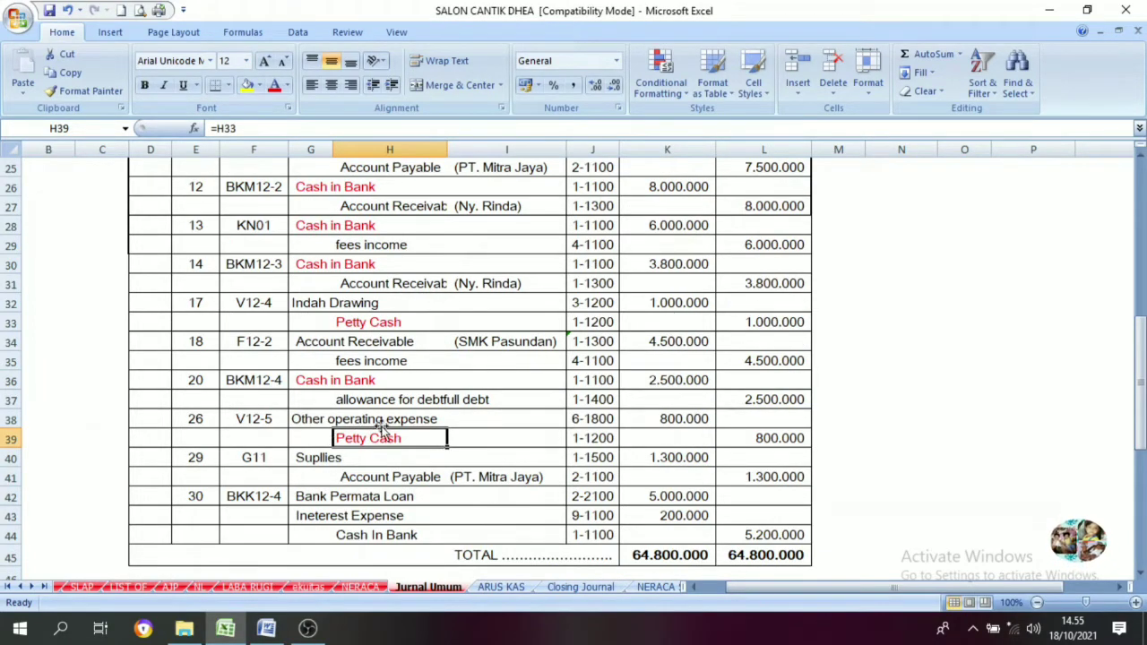
scroll(343, 472, down, 1)
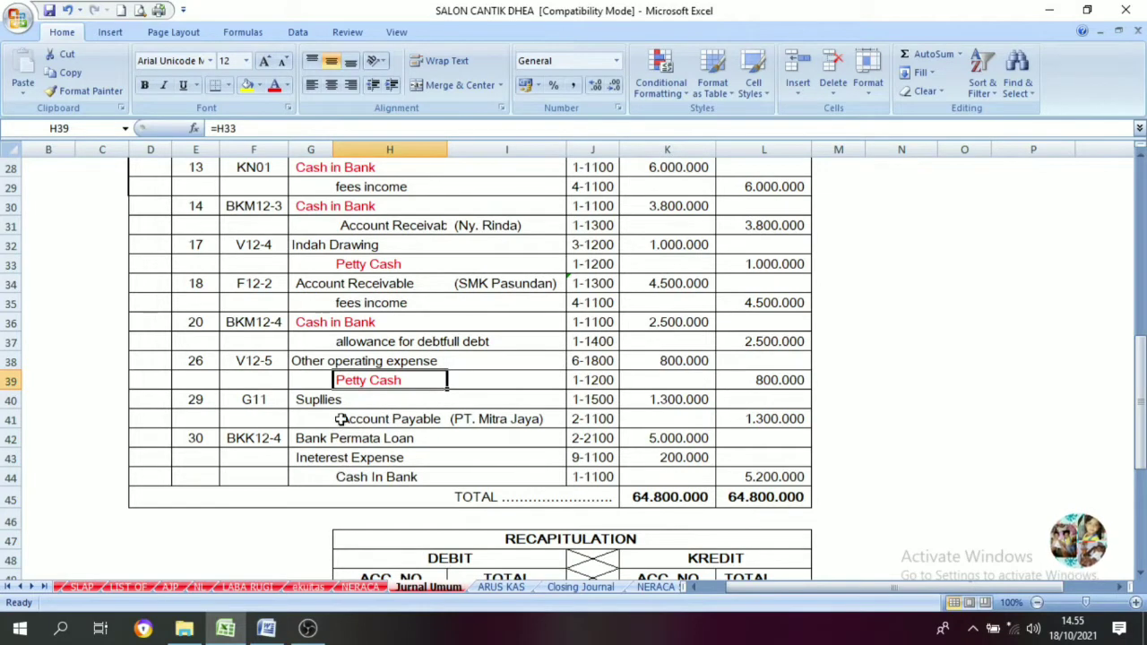
click(353, 474)
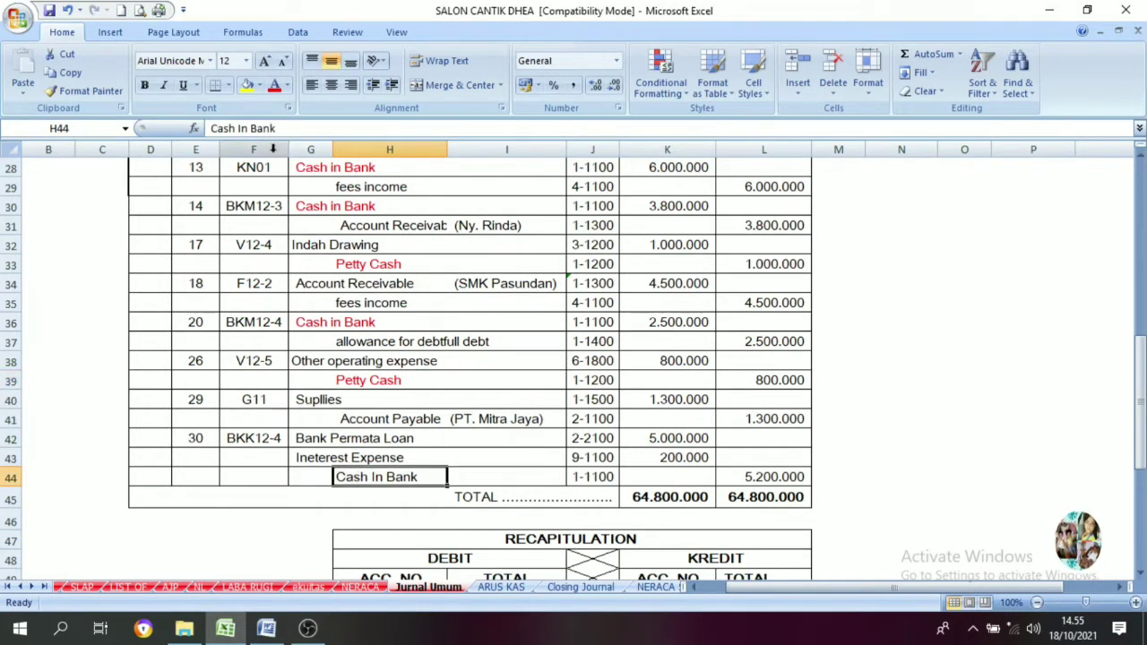
click(273, 85)
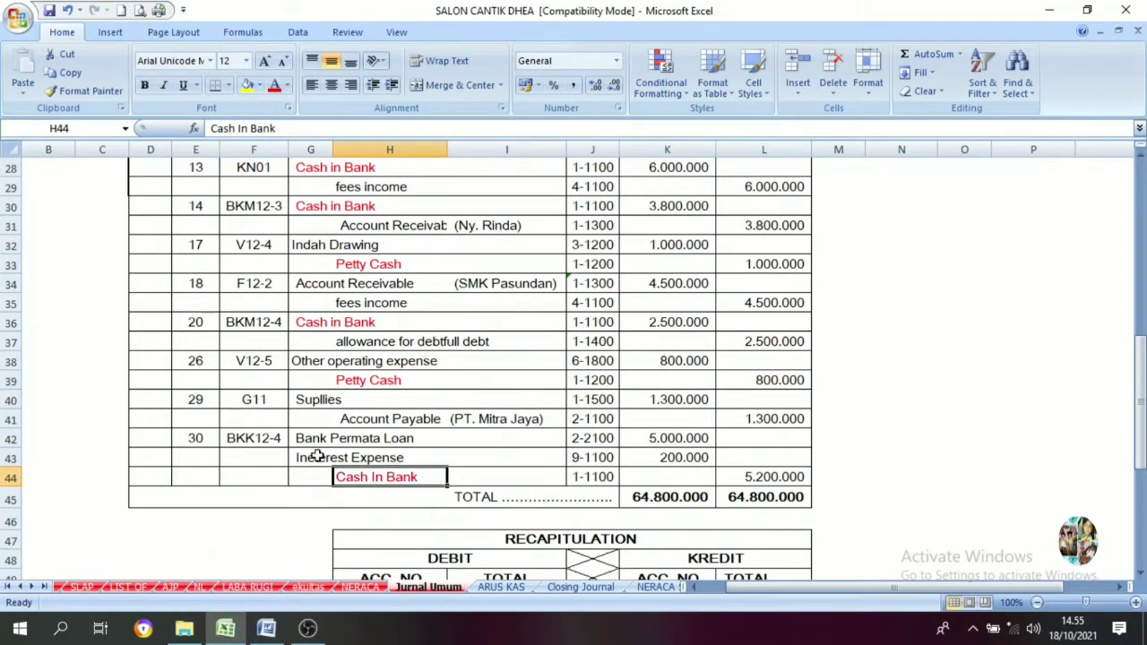
Step: Review the red cash entries throughout the general journal and glance at the blank cash flow report
scroll(317, 447, up, 9)
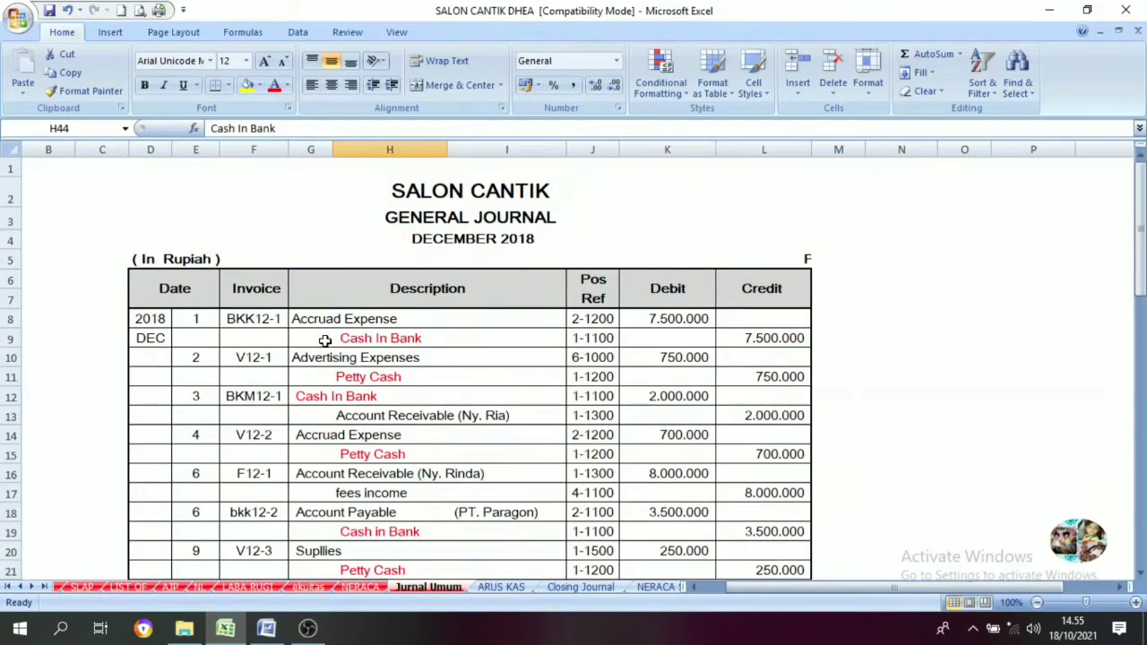
scroll(330, 338, down, 7)
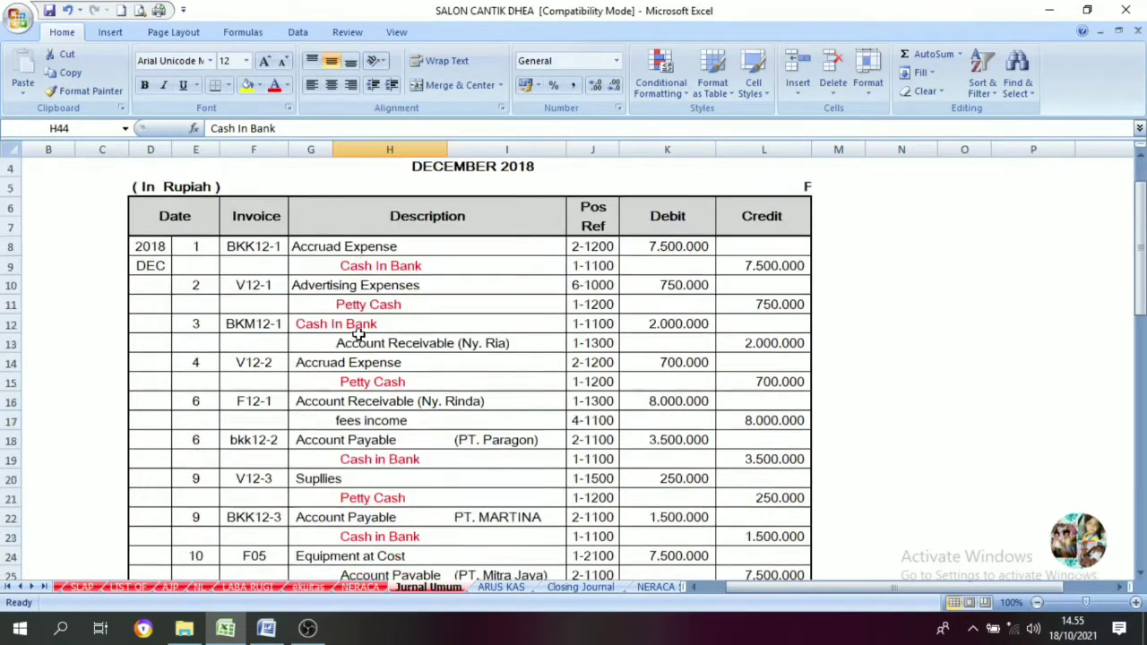
scroll(332, 333, up, 6)
scroll(332, 333, up, 1)
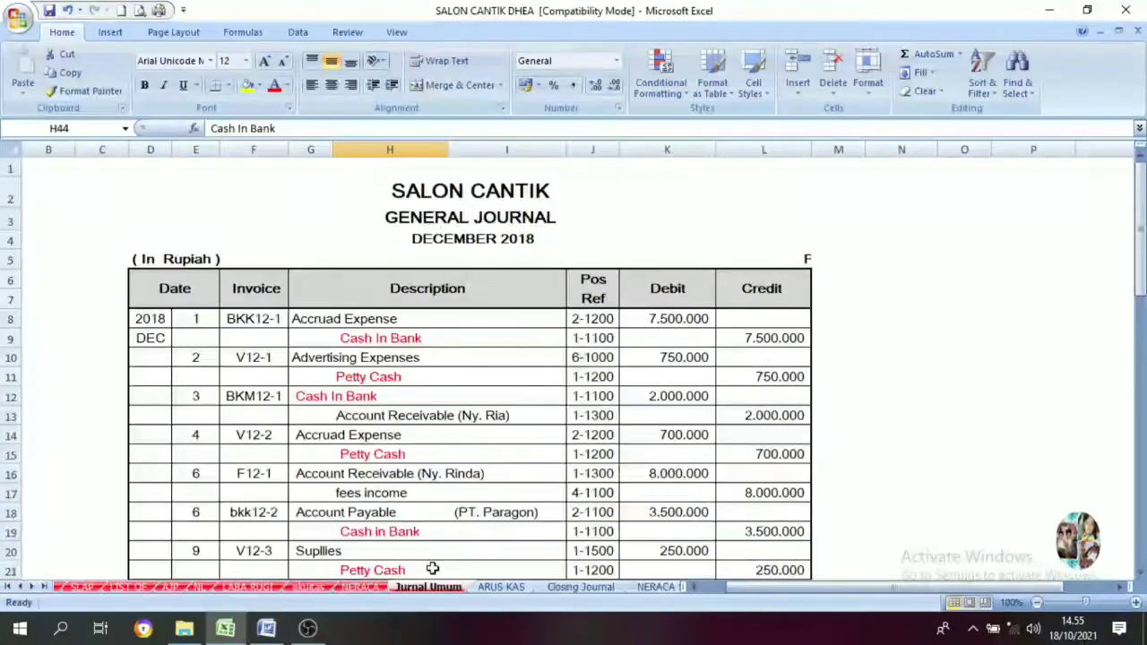
click(504, 586)
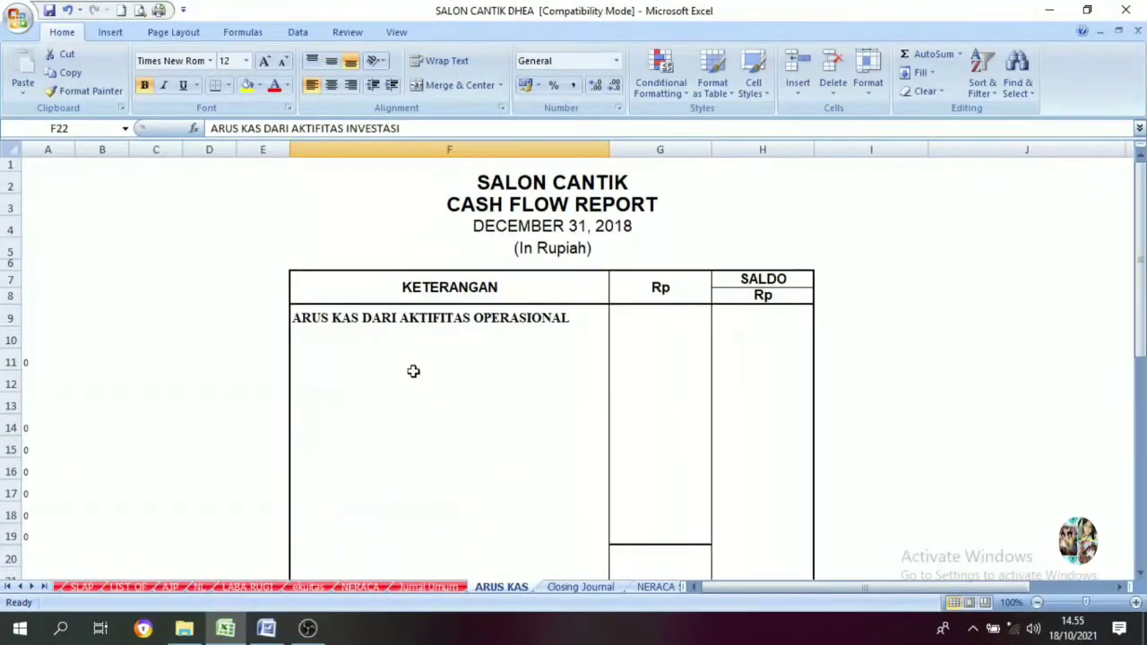
click(428, 587)
scroll(357, 346, down, 1)
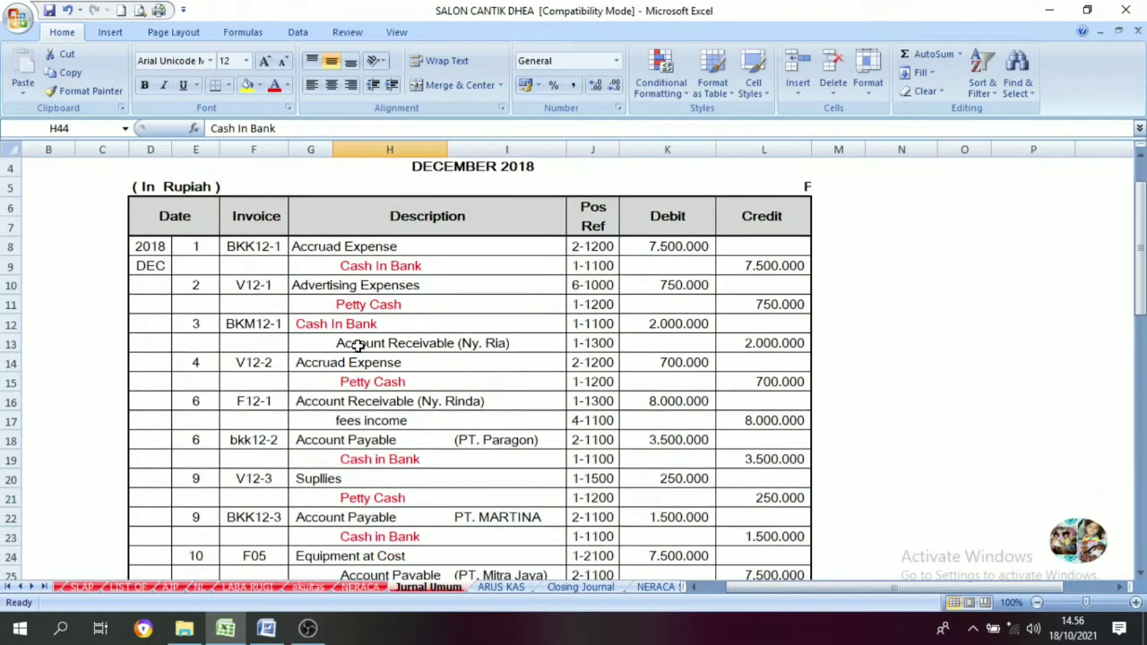
click(366, 264)
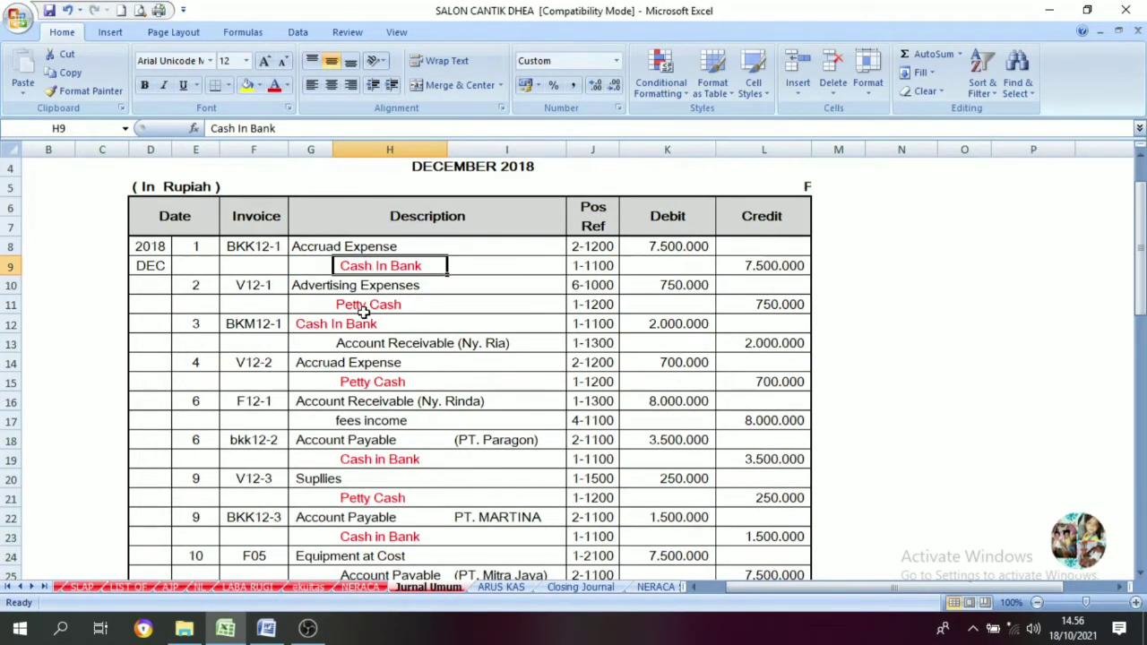
click(363, 306)
scroll(361, 394, down, 3)
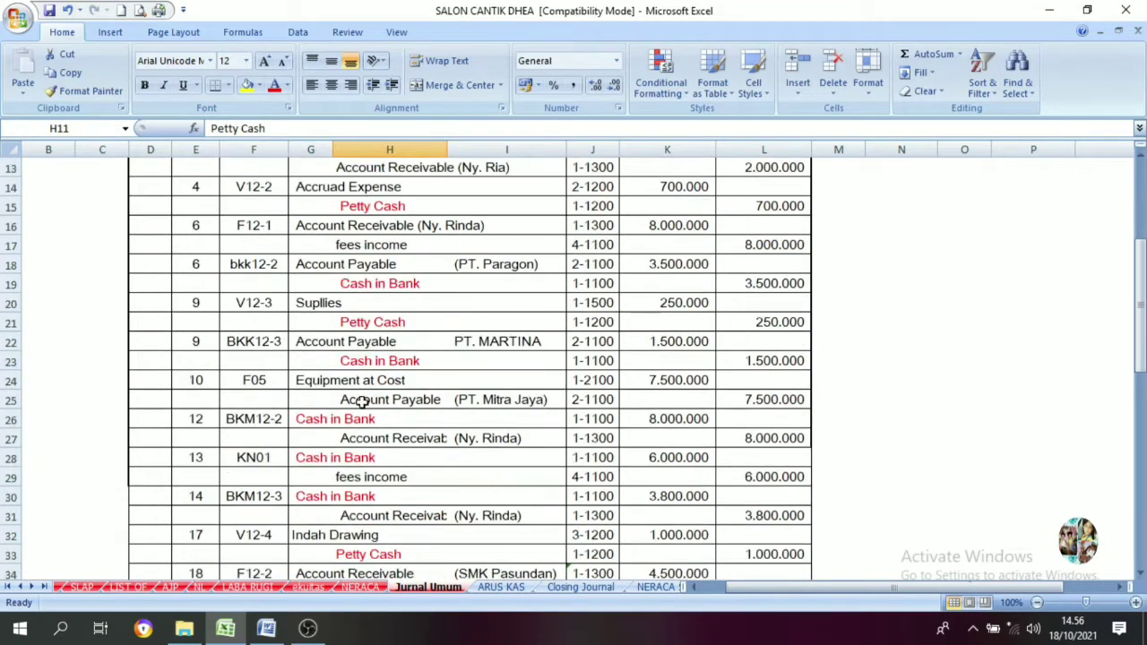
Step: Examine the operating and investing headings on the ARUS KAS sheet and compare them with the journal's red cash entries
click(501, 587)
click(450, 320)
scroll(425, 402, down, 4)
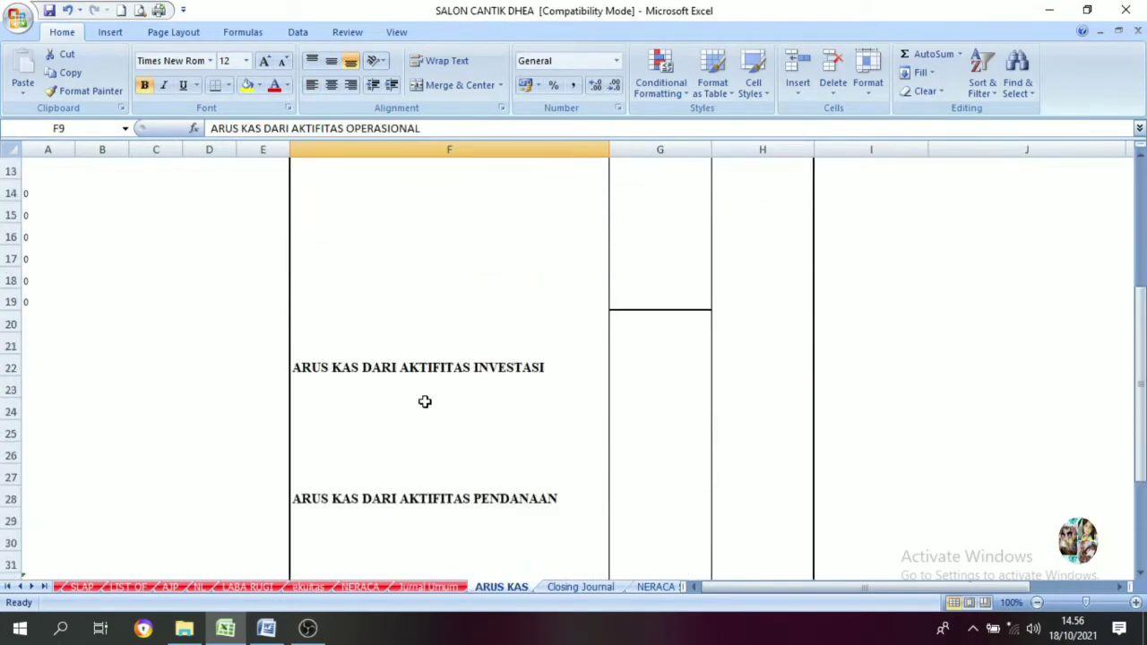
scroll(424, 402, up, 1)
click(469, 439)
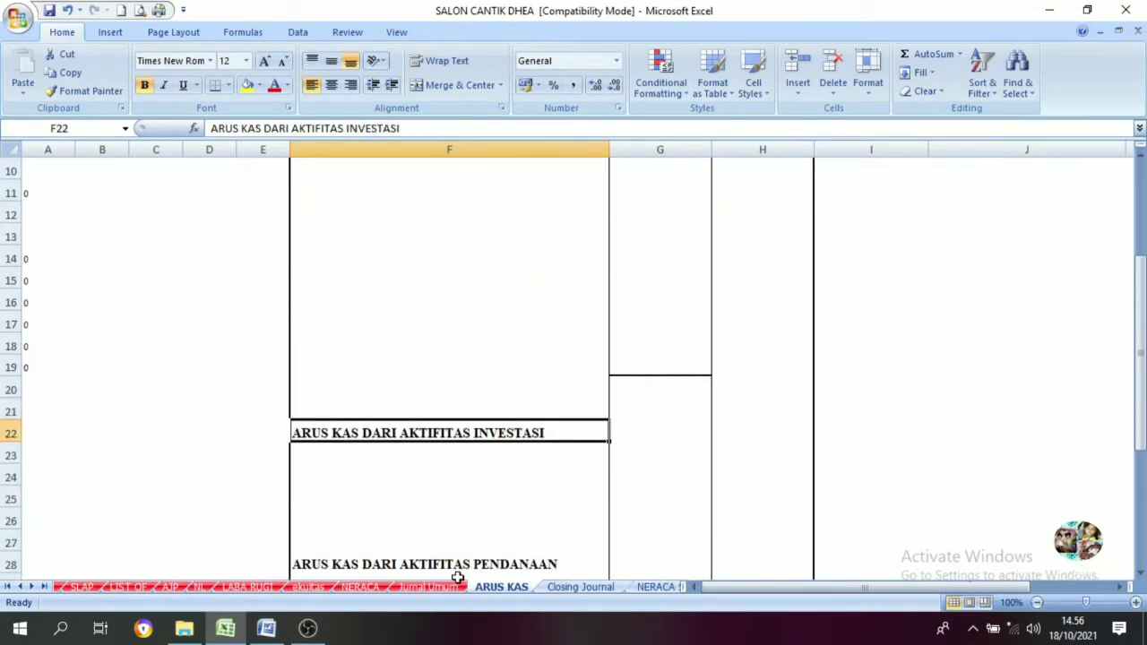
click(448, 586)
scroll(380, 322, up, 4)
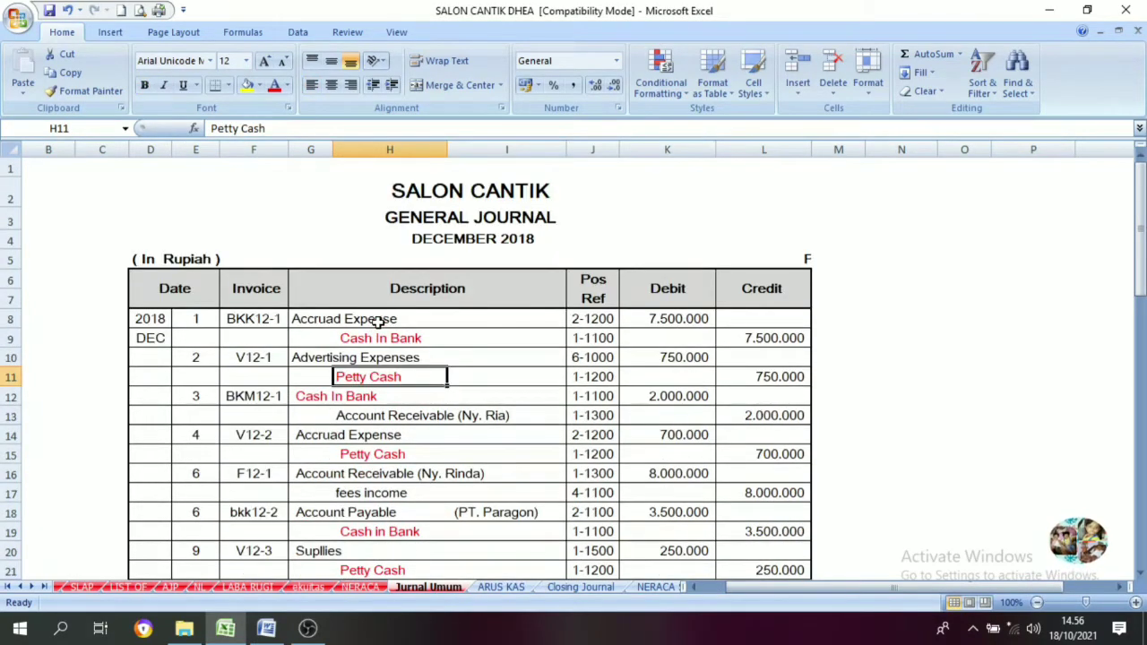
scroll(382, 335, down, 2)
scroll(384, 353, down, 2)
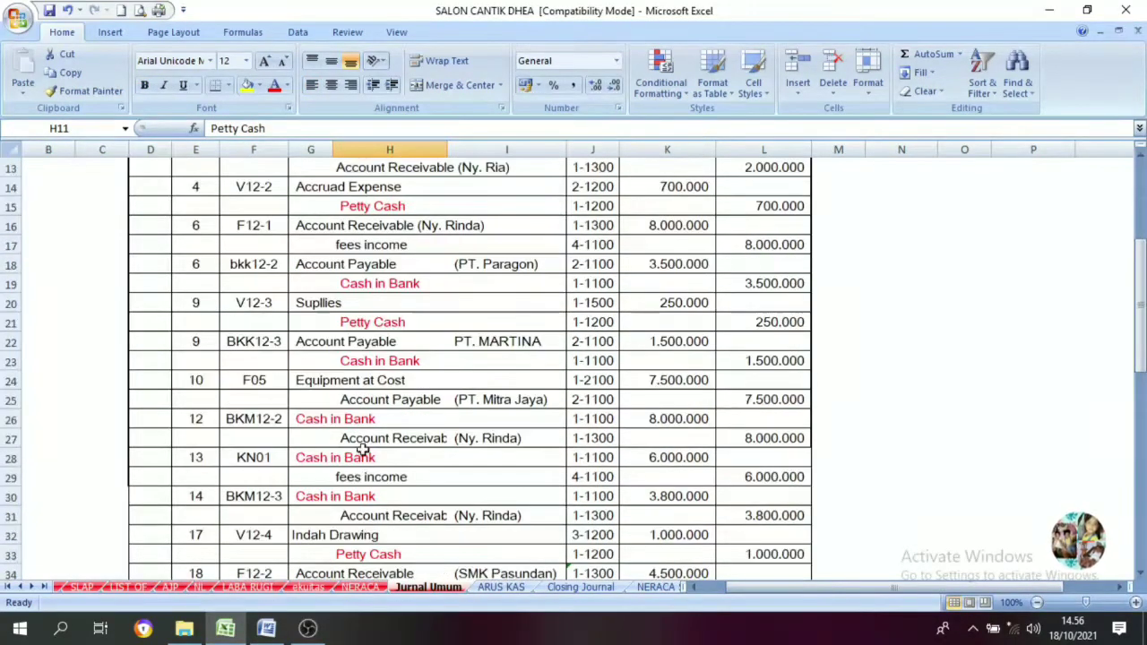
Step: Examine the financing heading (ARUS KAS DARI AKTIFITAS PENDANAAN) and check the journal's cash entries against it
click(488, 587)
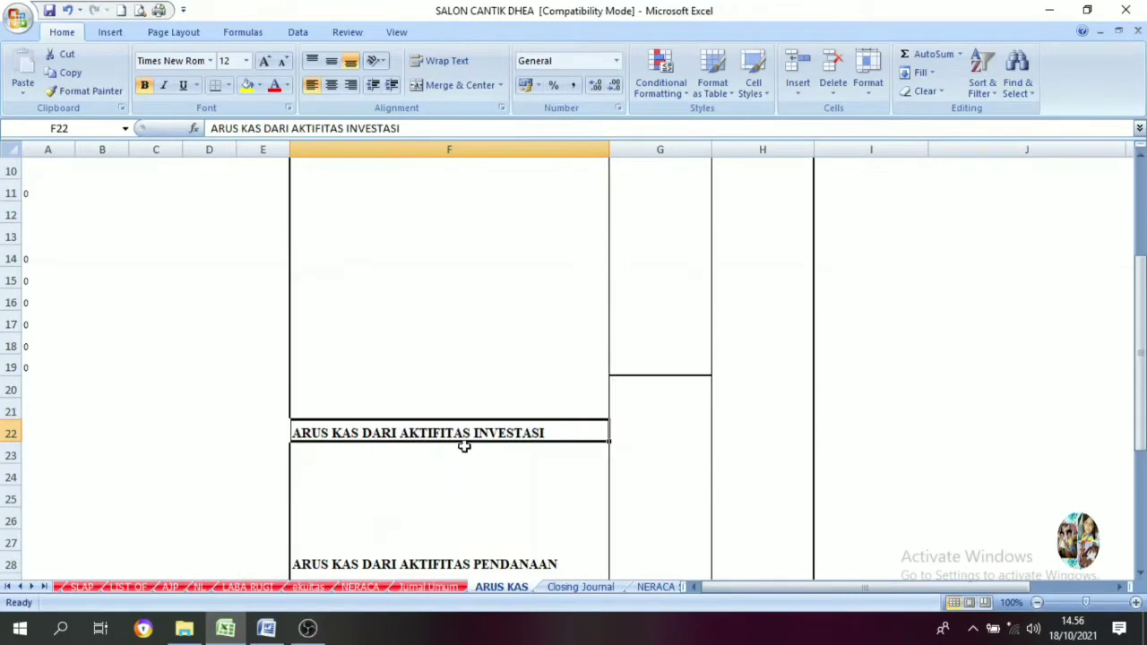
scroll(464, 445, down, 2)
click(342, 438)
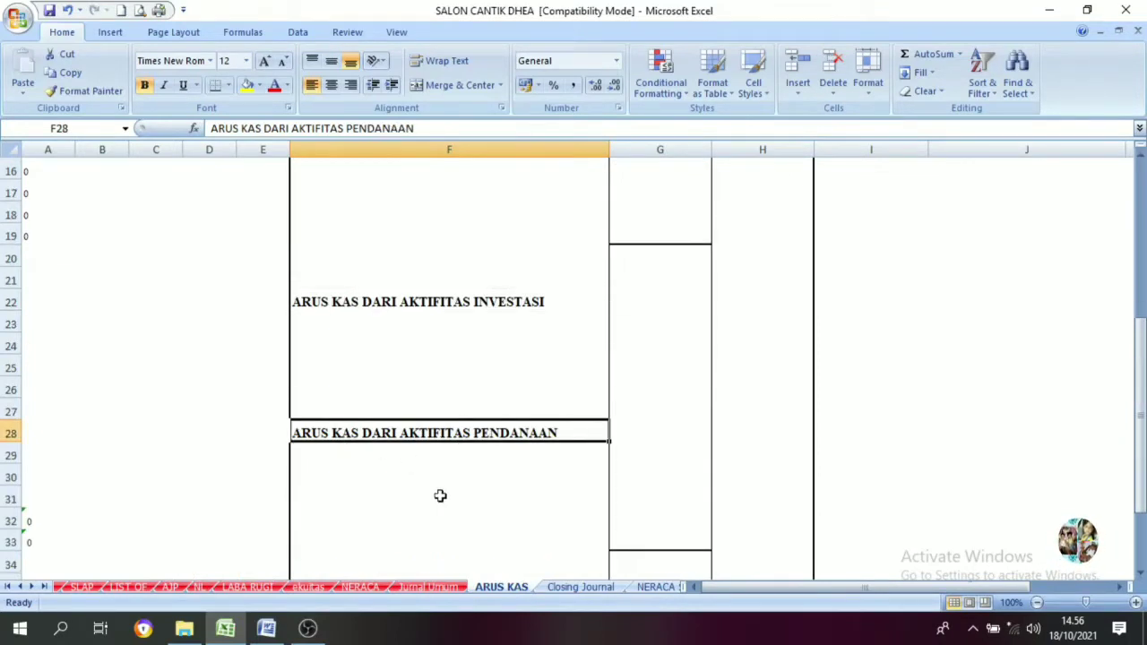
click(428, 587)
scroll(371, 313, up, 4)
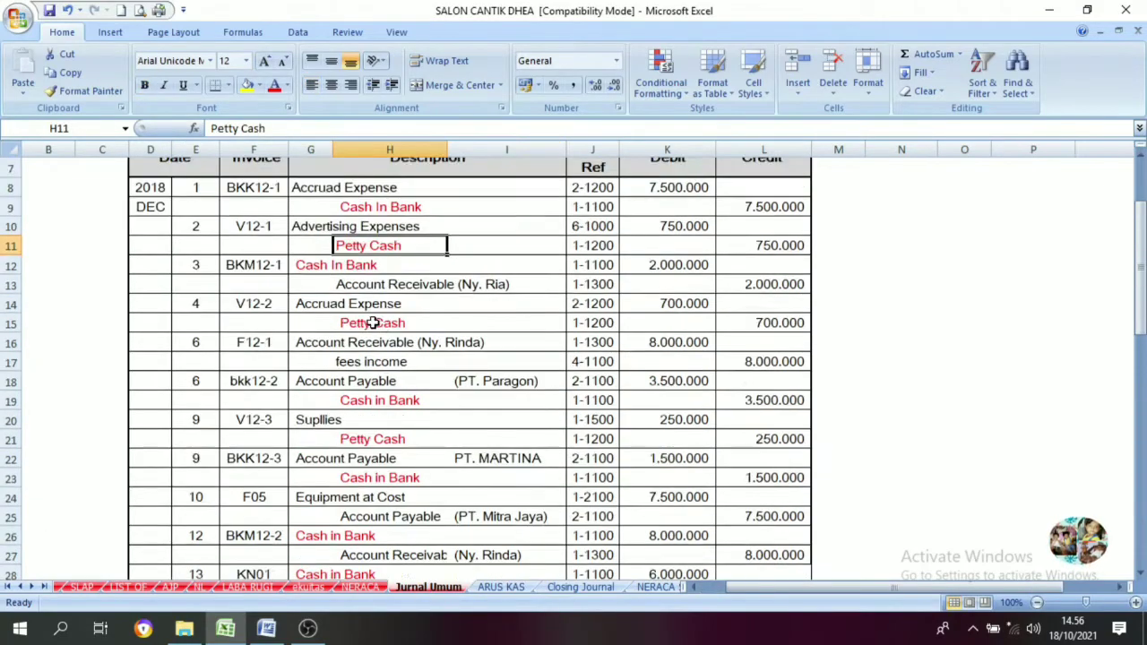
scroll(341, 332, down, 7)
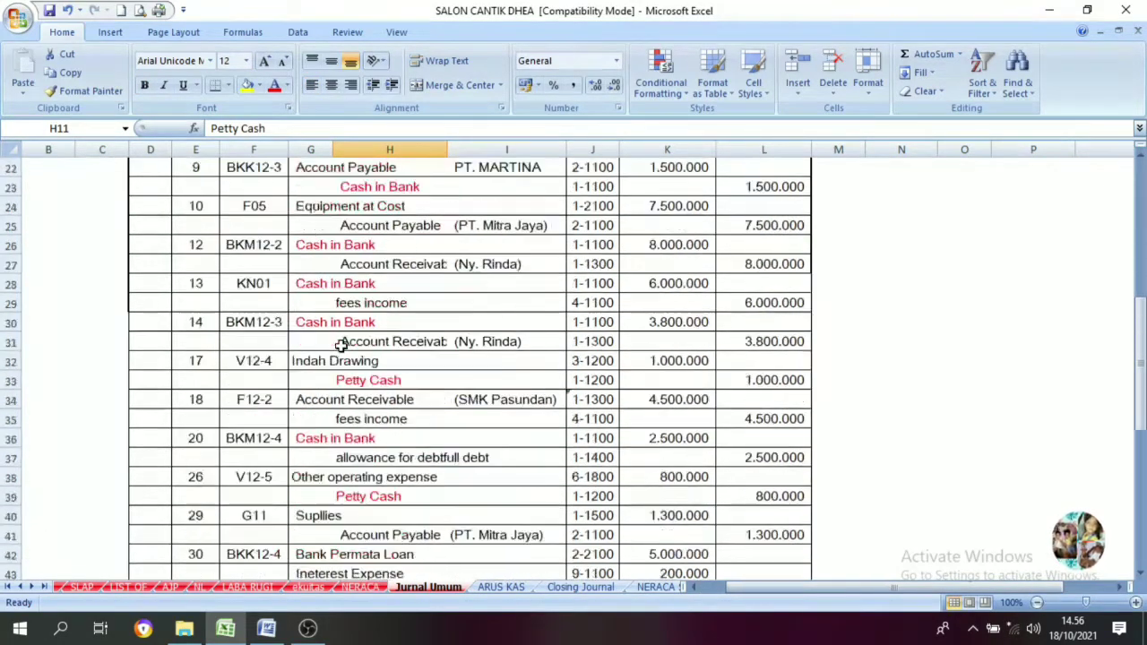
click(499, 588)
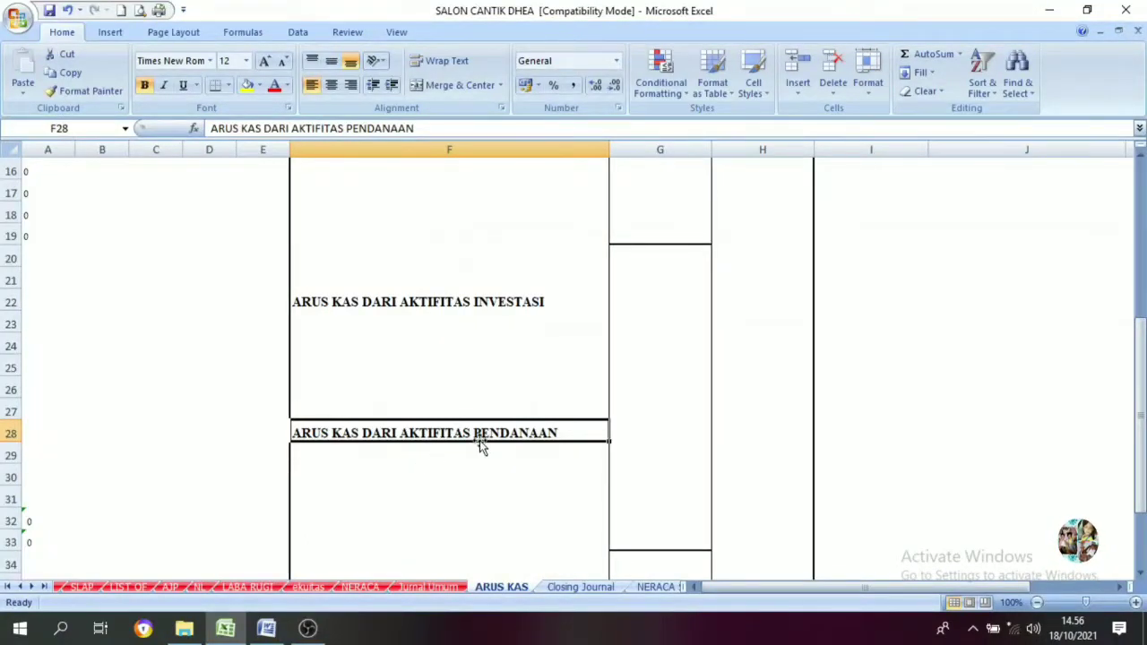
Step: Reveal the hidden Penerimaan label in F10 of the cash flow report by changing its font colour to black
scroll(432, 422, up, 5)
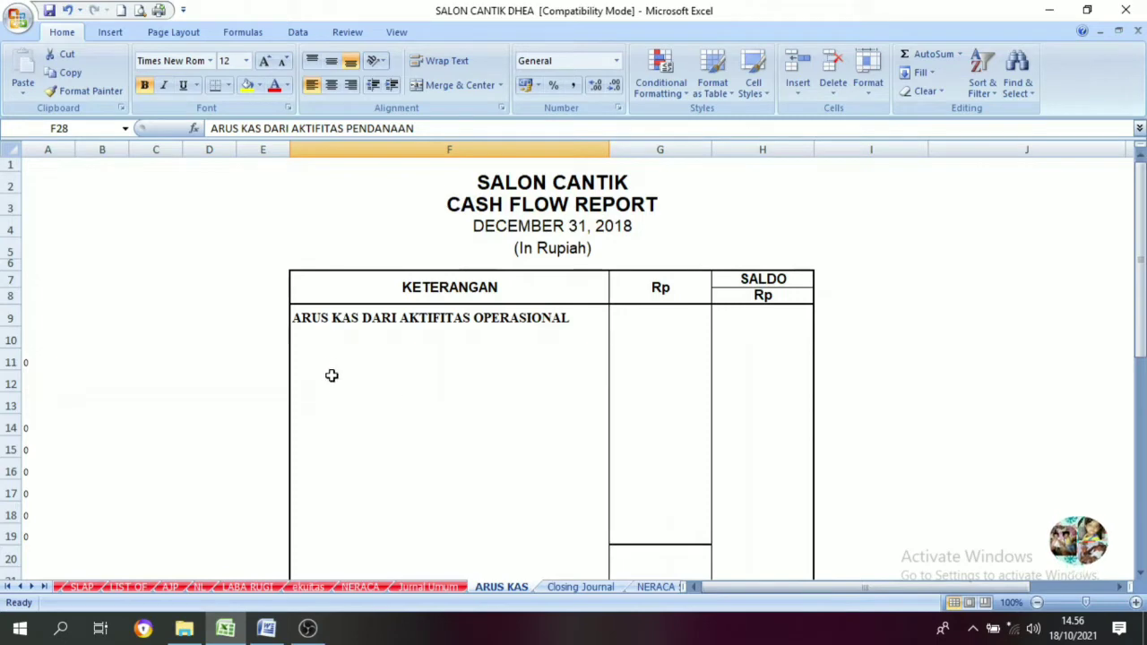
click(336, 337)
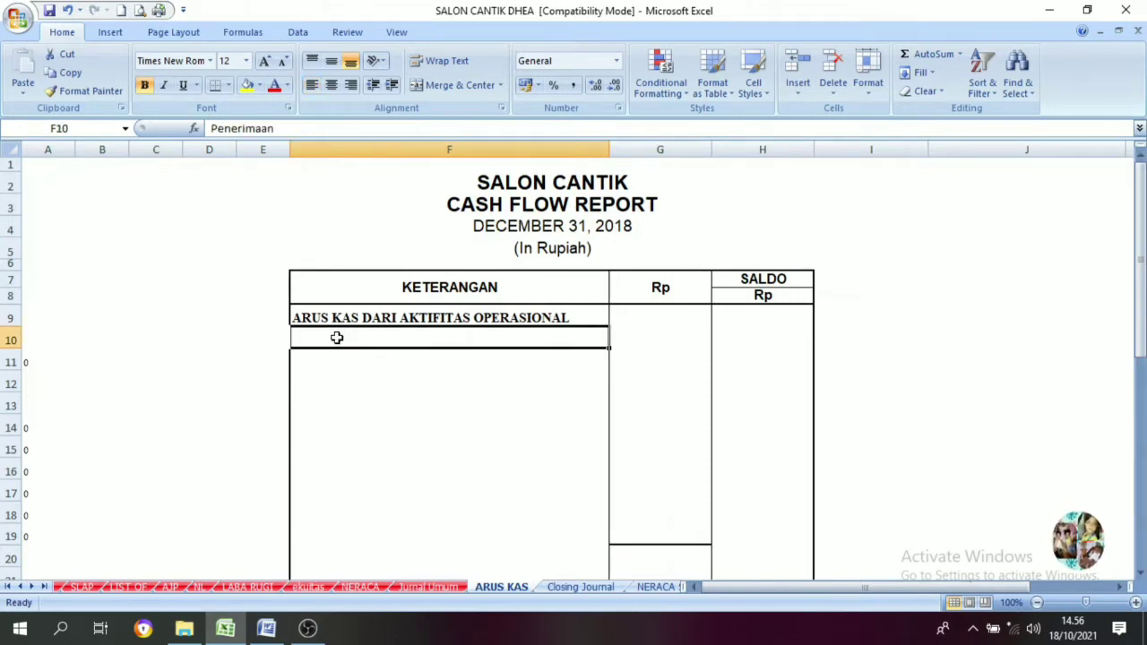
click(286, 85)
click(288, 159)
Step: Reveal the hidden Penerimaan dari Pelanggan label in F11 of the cash flow report by changing its font colour to black
click(326, 404)
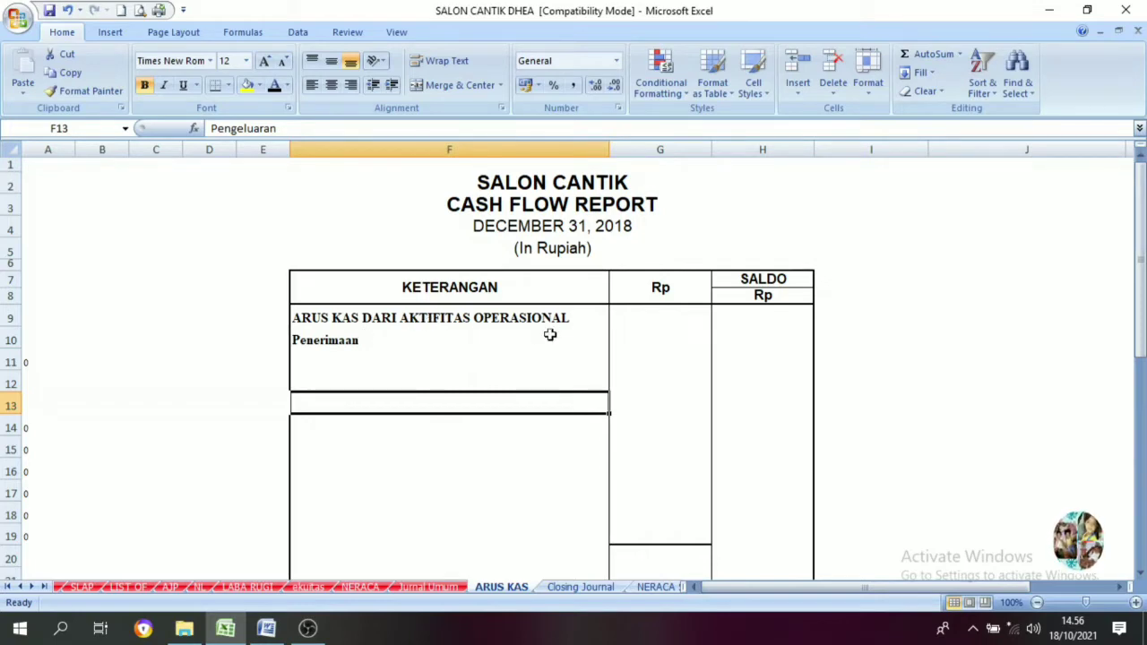
click(315, 362)
click(324, 384)
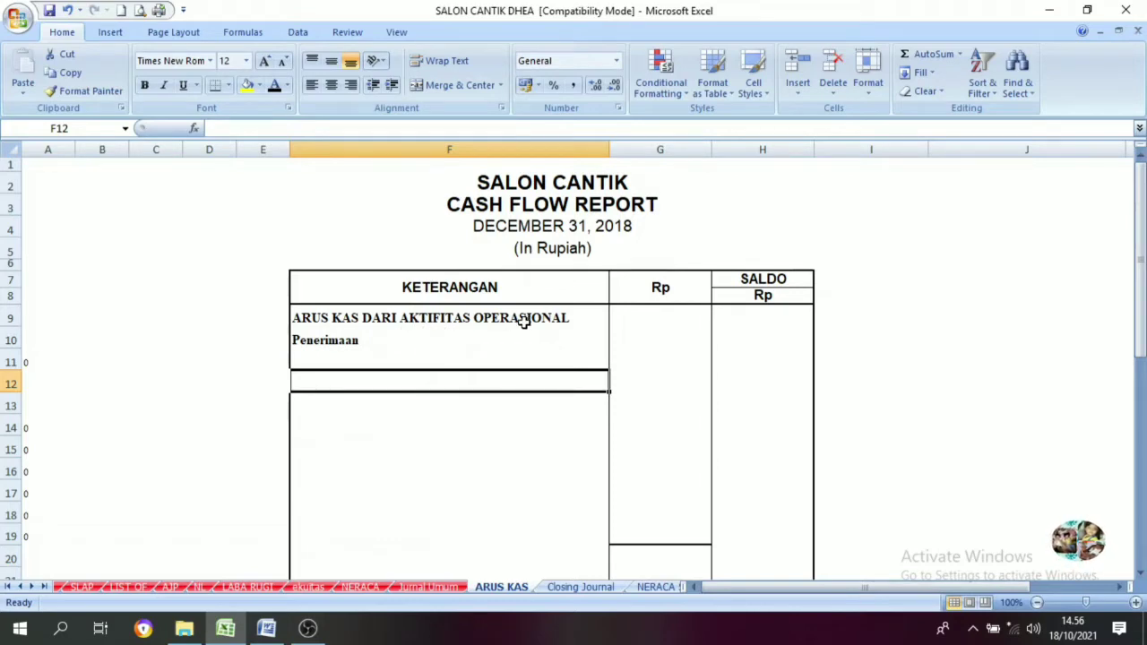
click(308, 356)
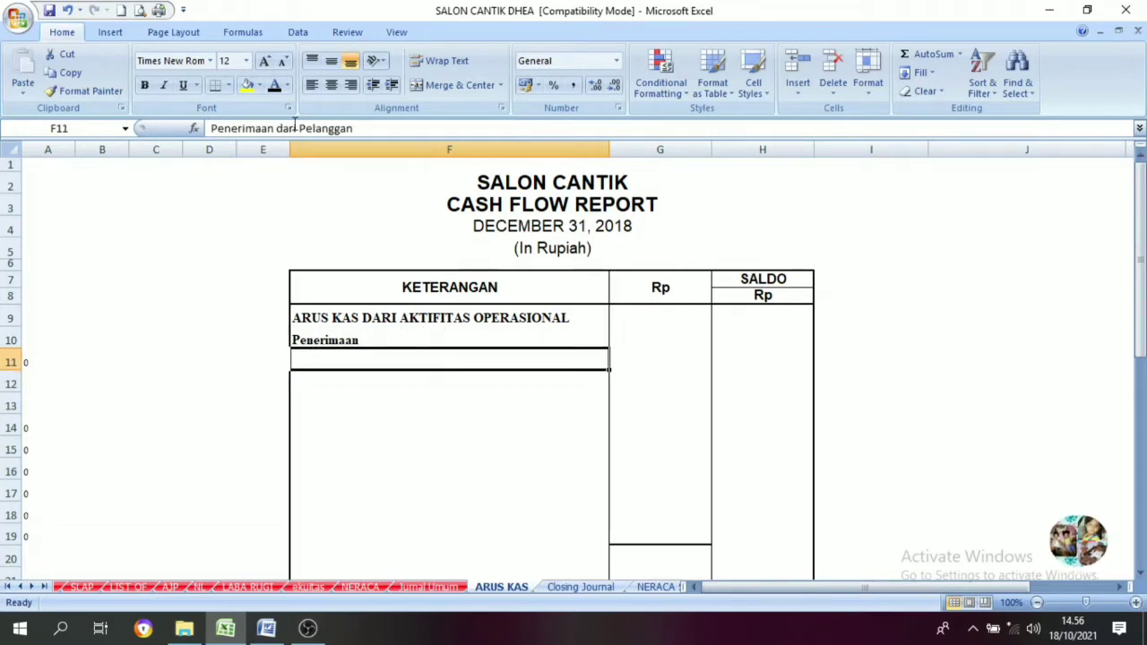
click(274, 88)
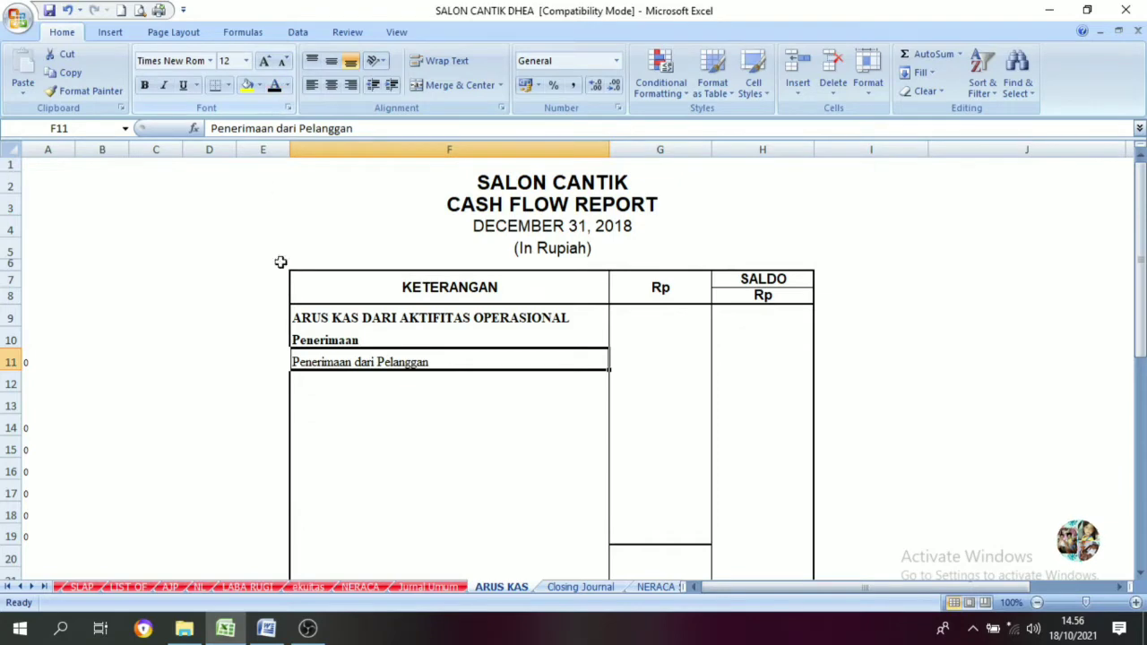
click(350, 386)
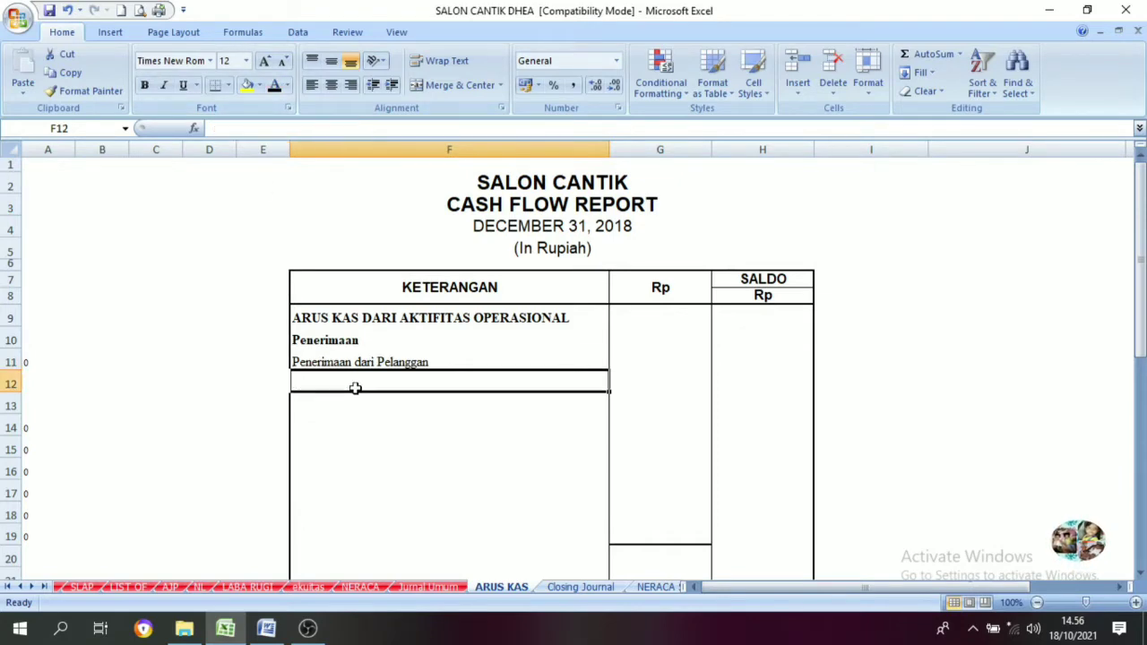
click(447, 362)
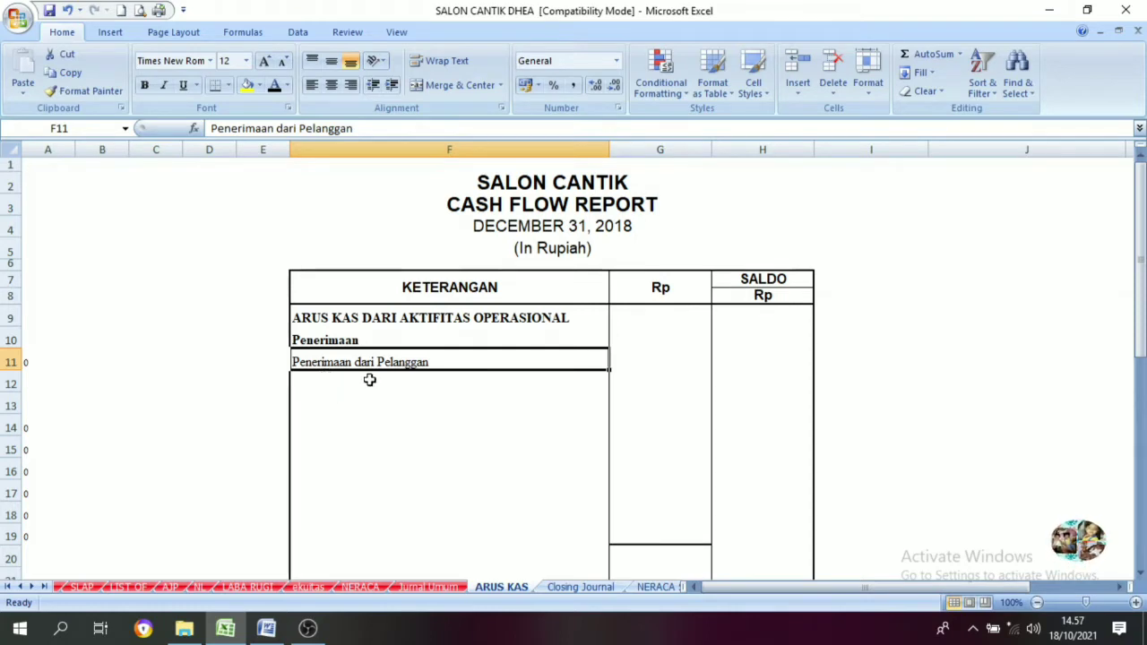
Step: On the Jurnal Umum sheet, colour the debit amount of the 12 December Cash in Bank entry in K26 red
click(425, 587)
scroll(385, 421, up, 5)
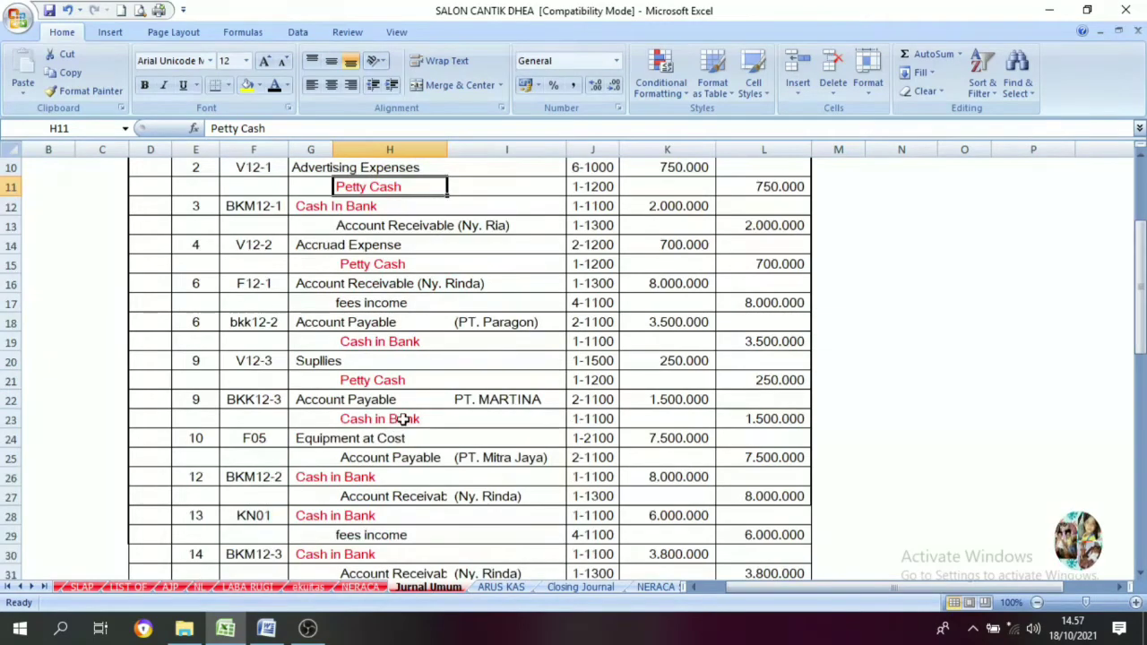
scroll(405, 419, up, 3)
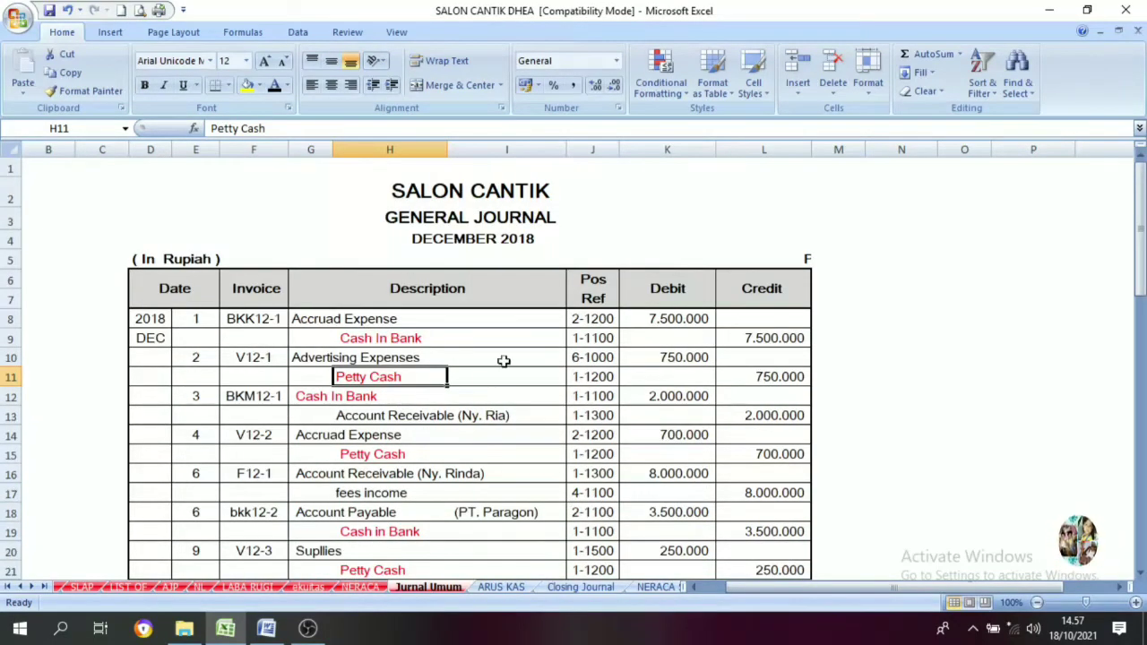
scroll(499, 395, down, 1)
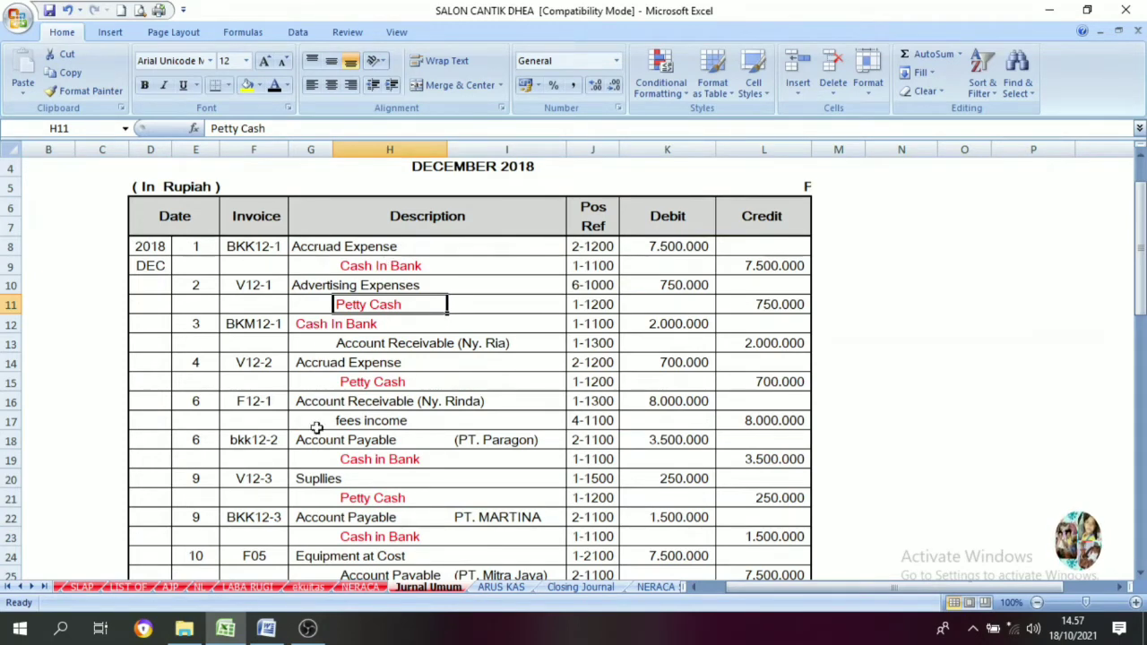
scroll(316, 454, down, 3)
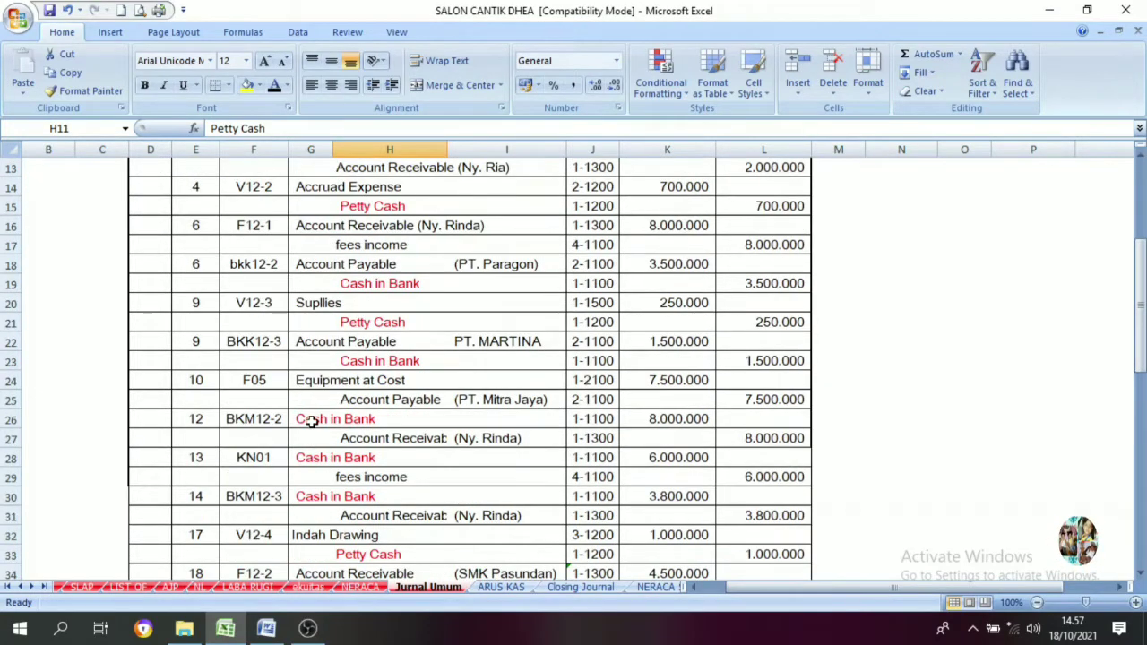
click(310, 418)
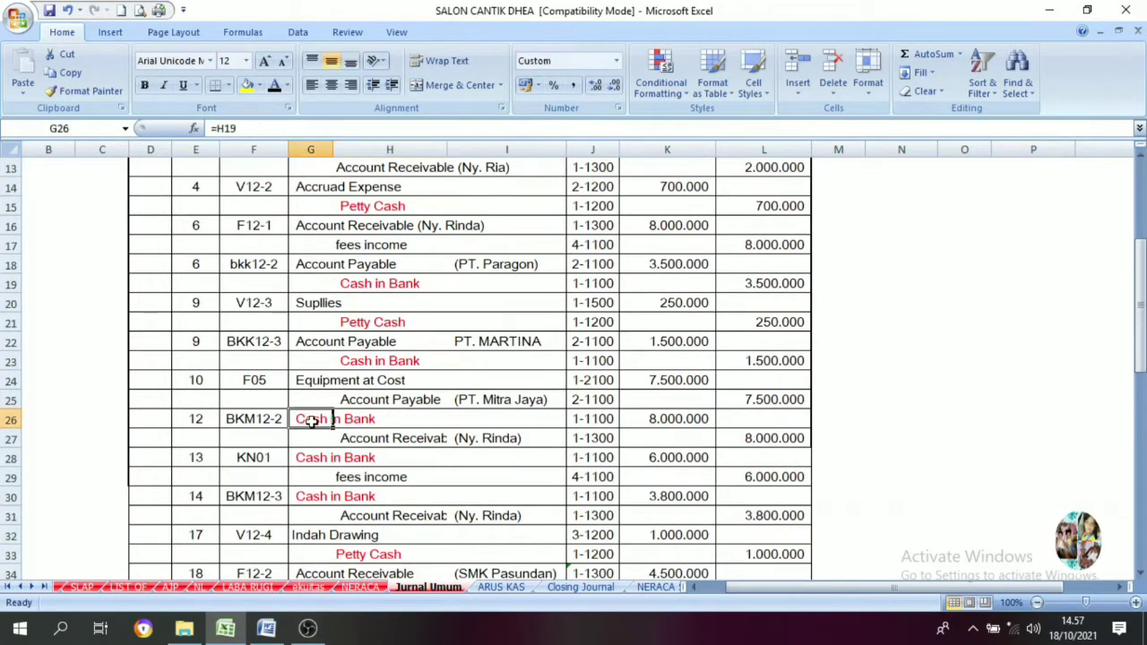
click(683, 419)
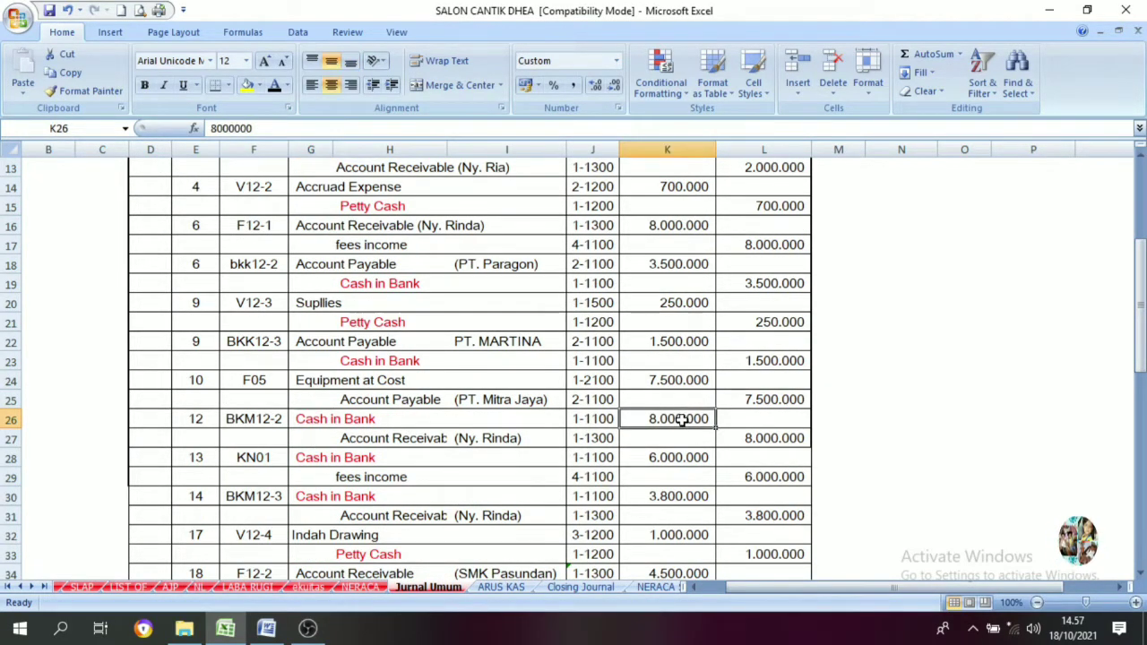
click(275, 85)
click(287, 85)
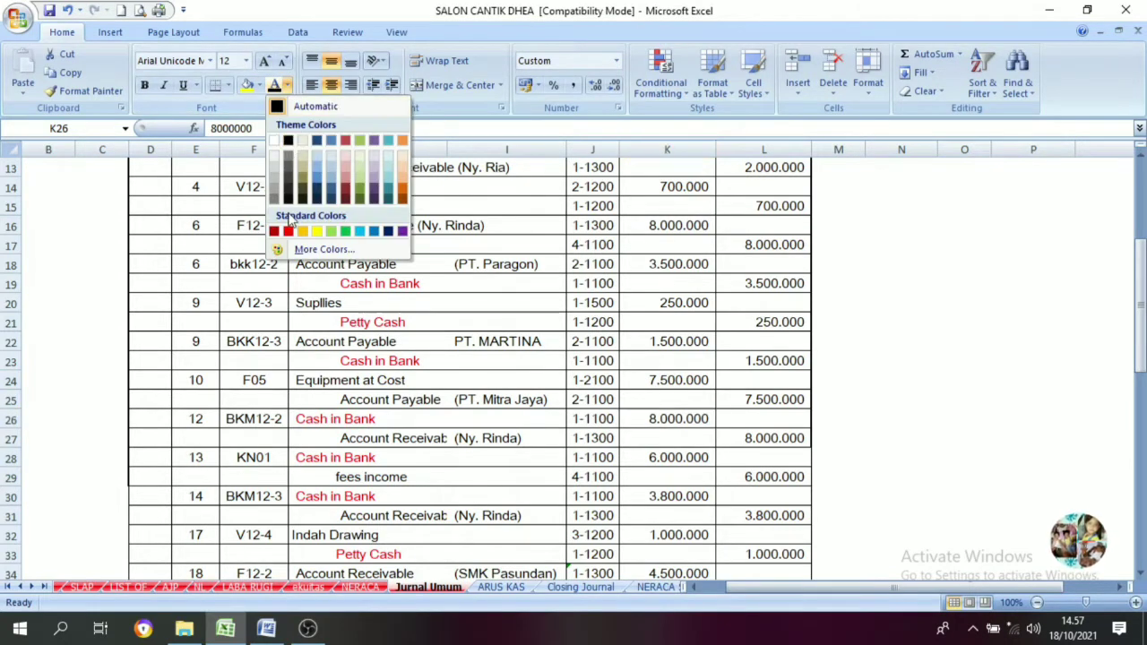
click(289, 230)
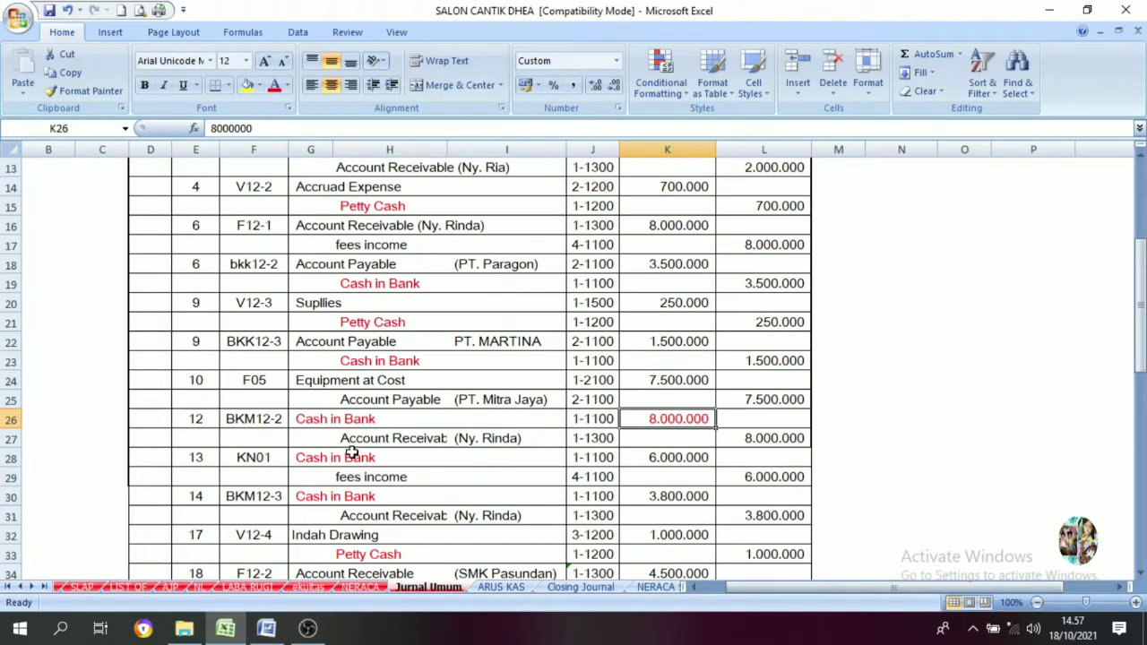
Step: Colour the Cash in Bank debit amounts of 13 and 14 December in K28 and K30 red
click(323, 462)
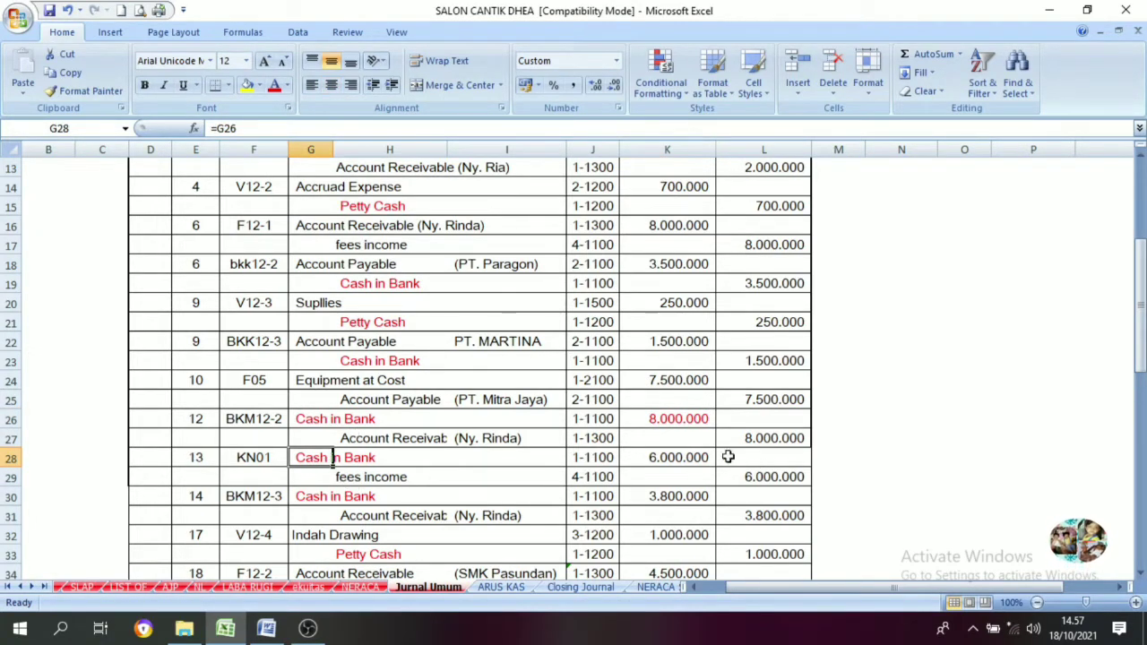
click(686, 457)
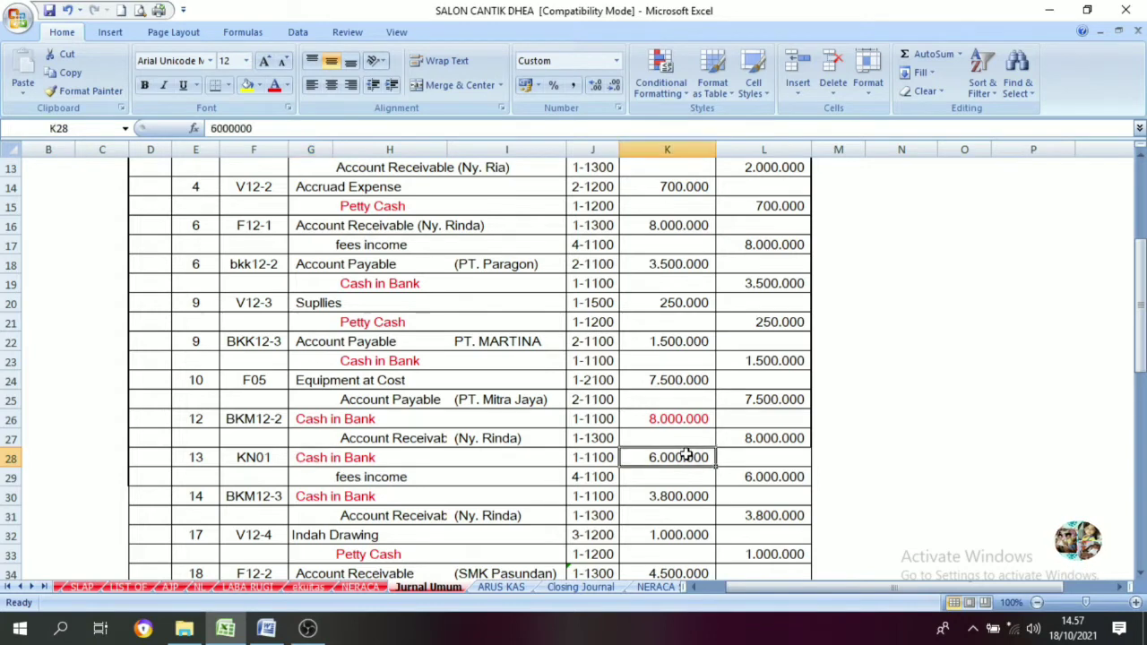
click(274, 85)
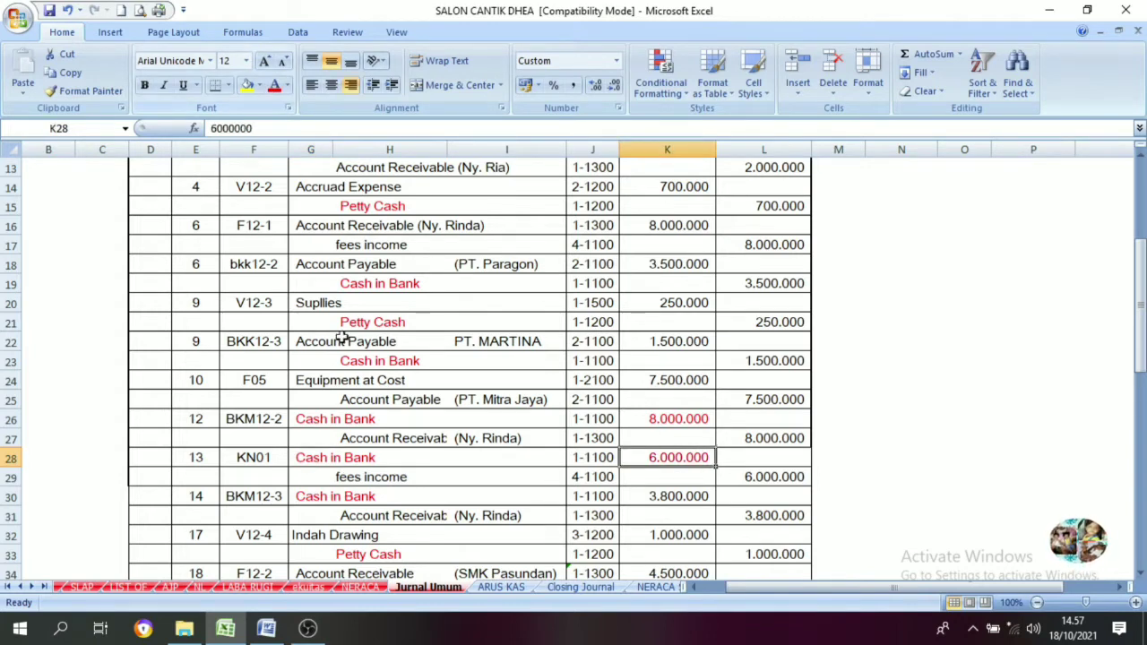
click(313, 499)
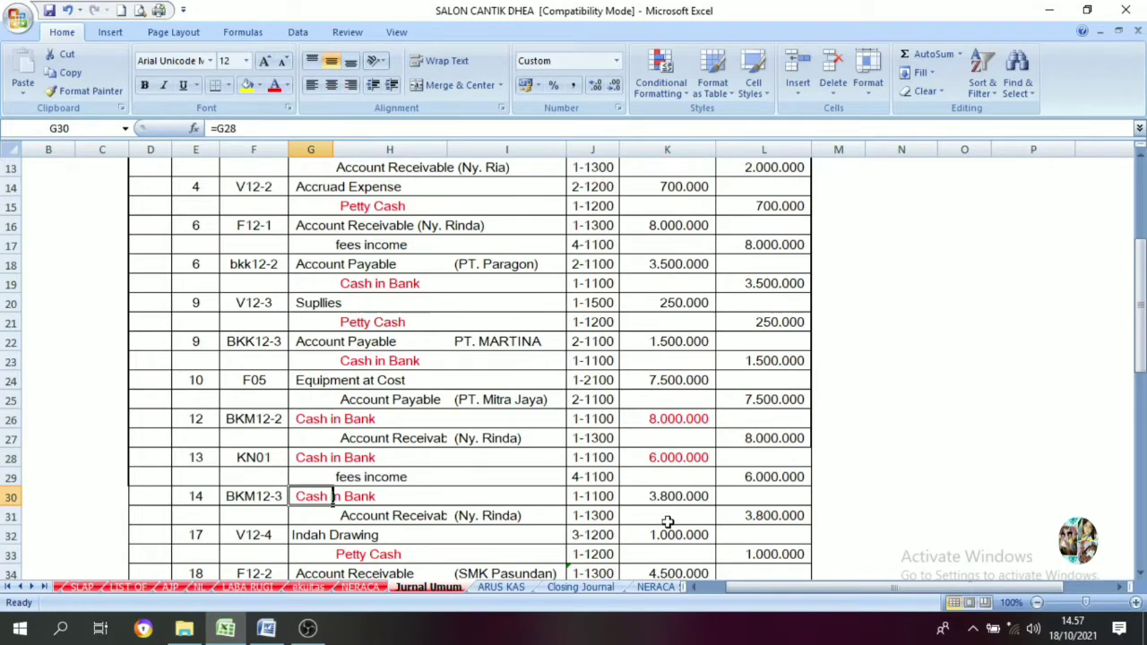
click(653, 500)
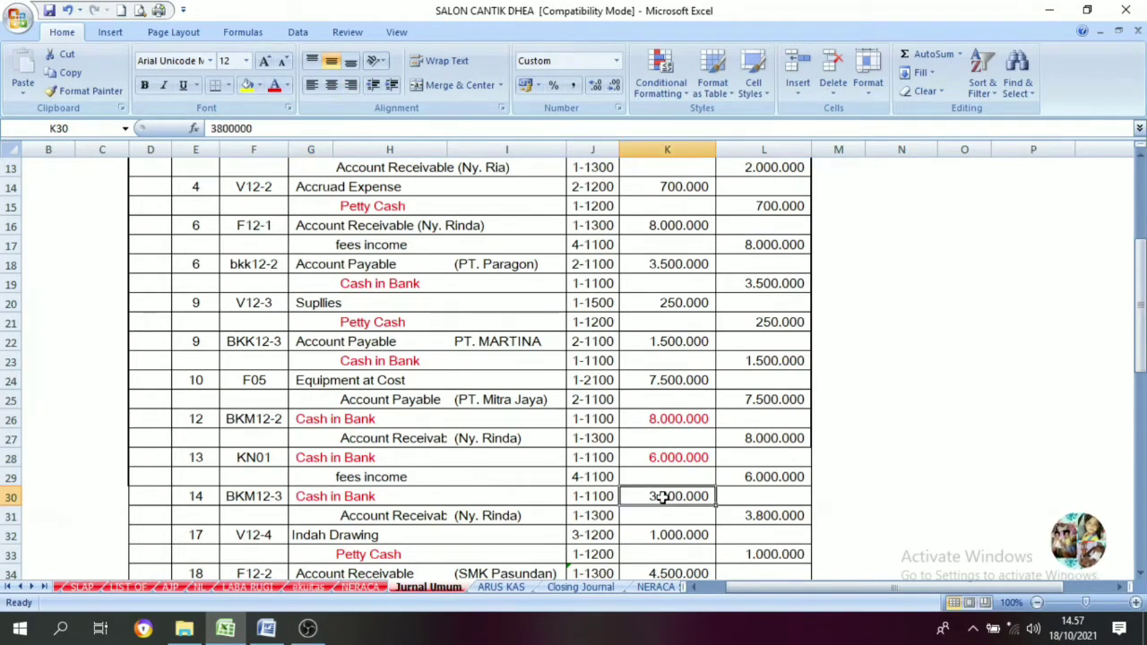
click(274, 85)
Step: Colour the debit amount of the 20 December Cash in Bank entry in K36 red
scroll(412, 468, down, 2)
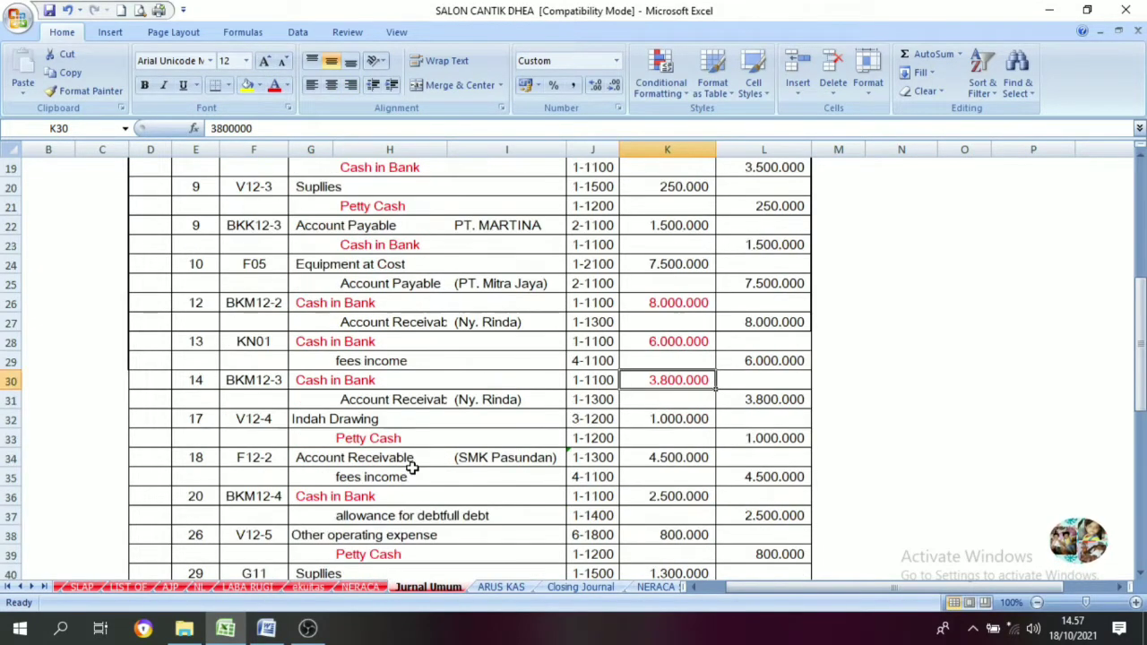
click(321, 498)
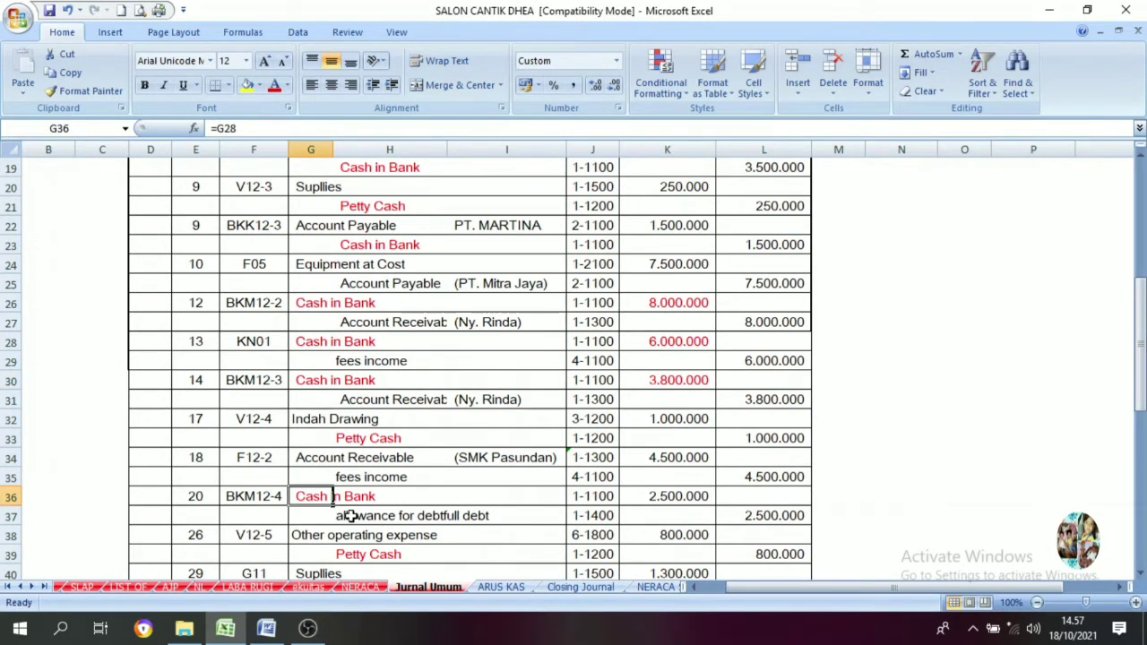
click(695, 501)
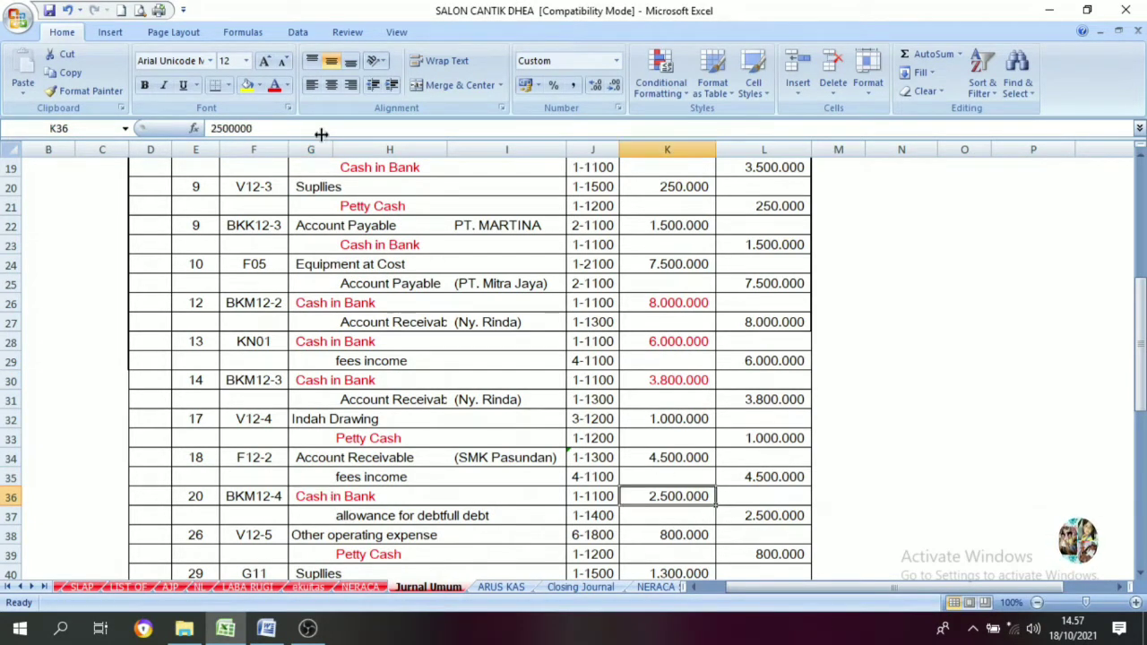
click(275, 86)
Step: Check the journal for remaining customer receipts and colour the 3 December Cash In Bank debit amount in K12 red
scroll(639, 512, up, 1)
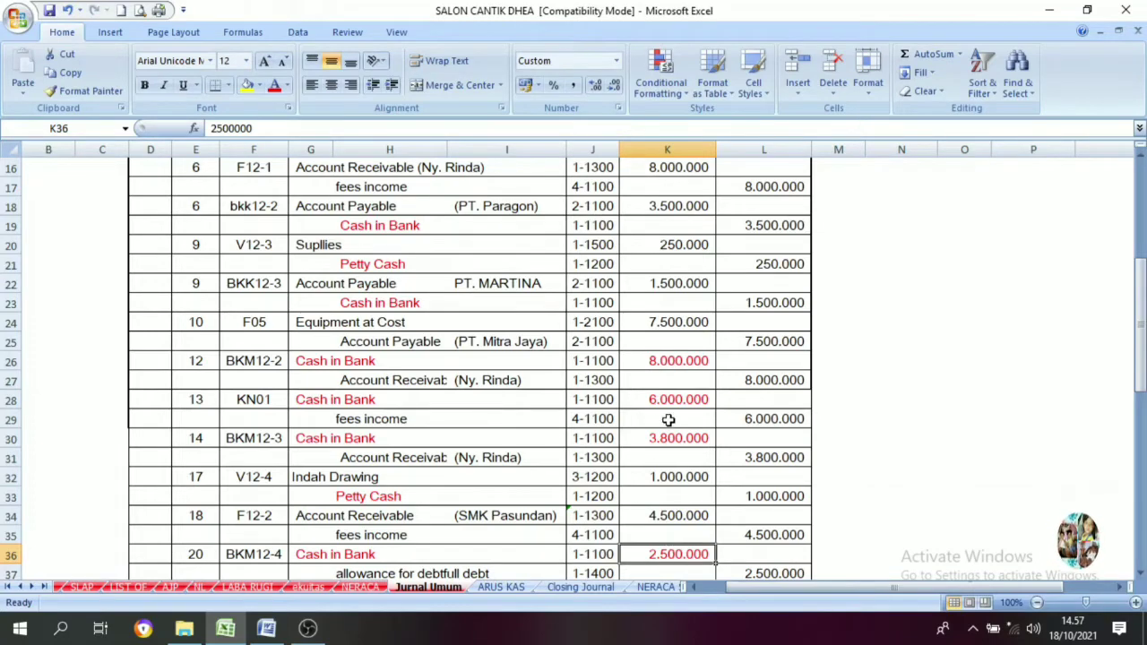
scroll(662, 384, down, 1)
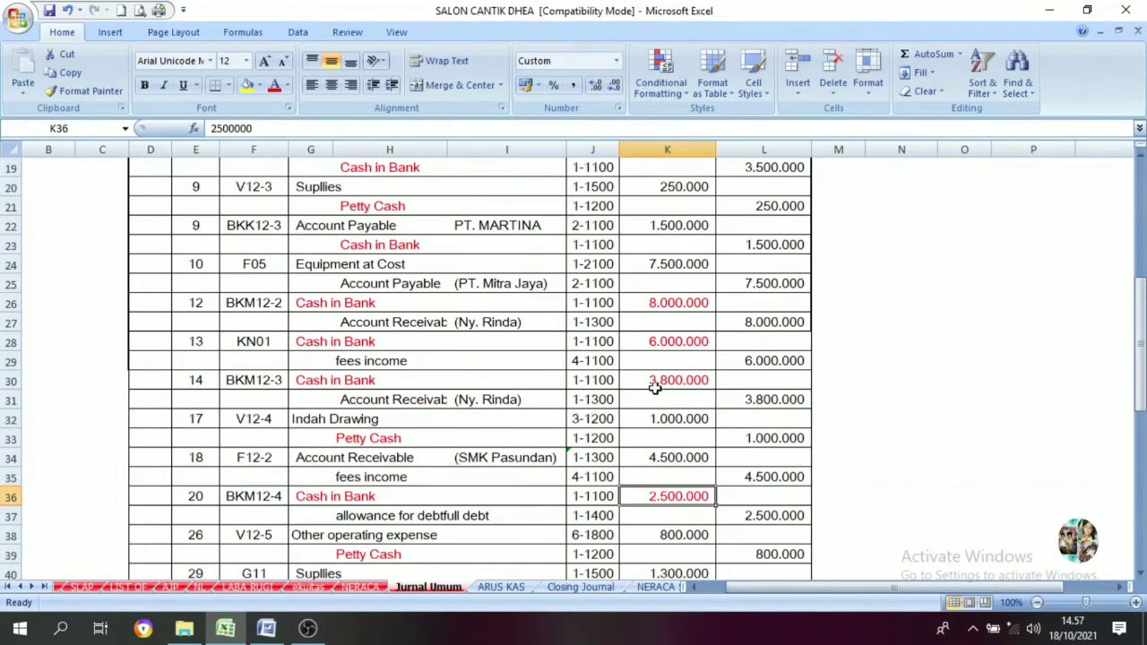
scroll(680, 430, down, 3)
scroll(672, 287, up, 2)
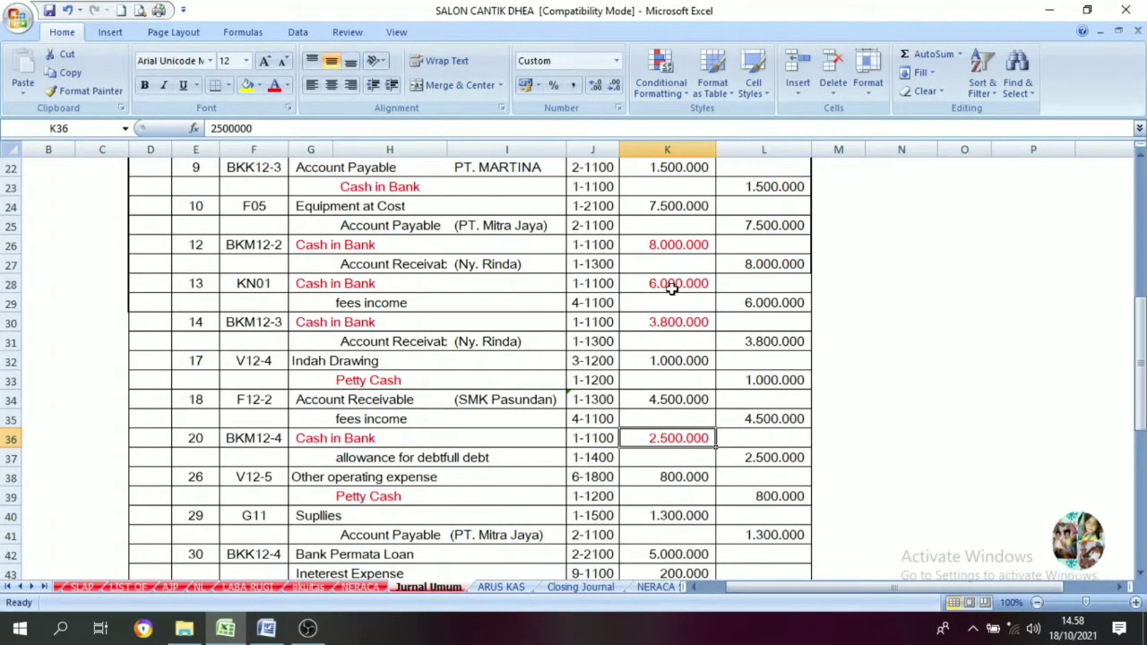
scroll(671, 288, up, 1)
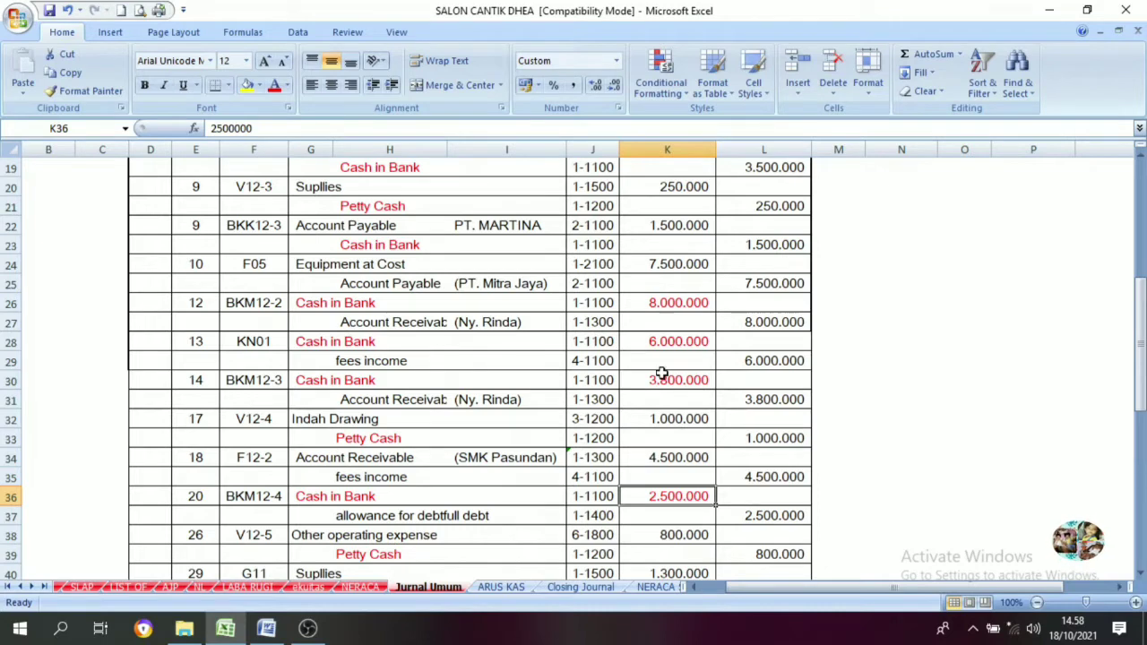
scroll(683, 489, down, 1)
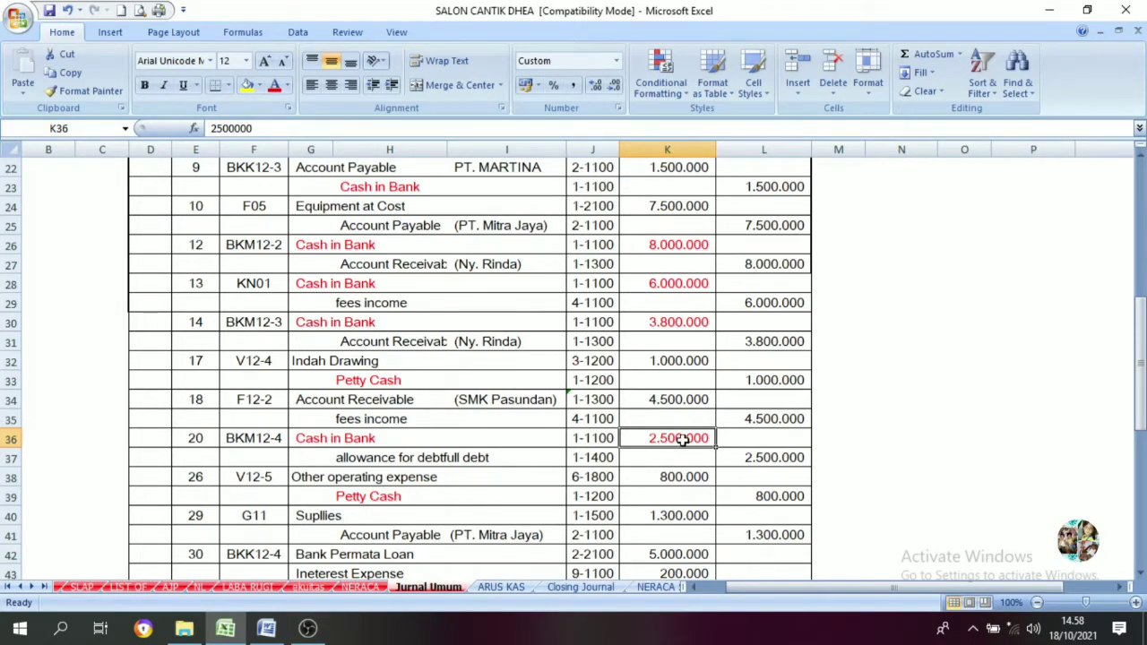
scroll(683, 439, up, 5)
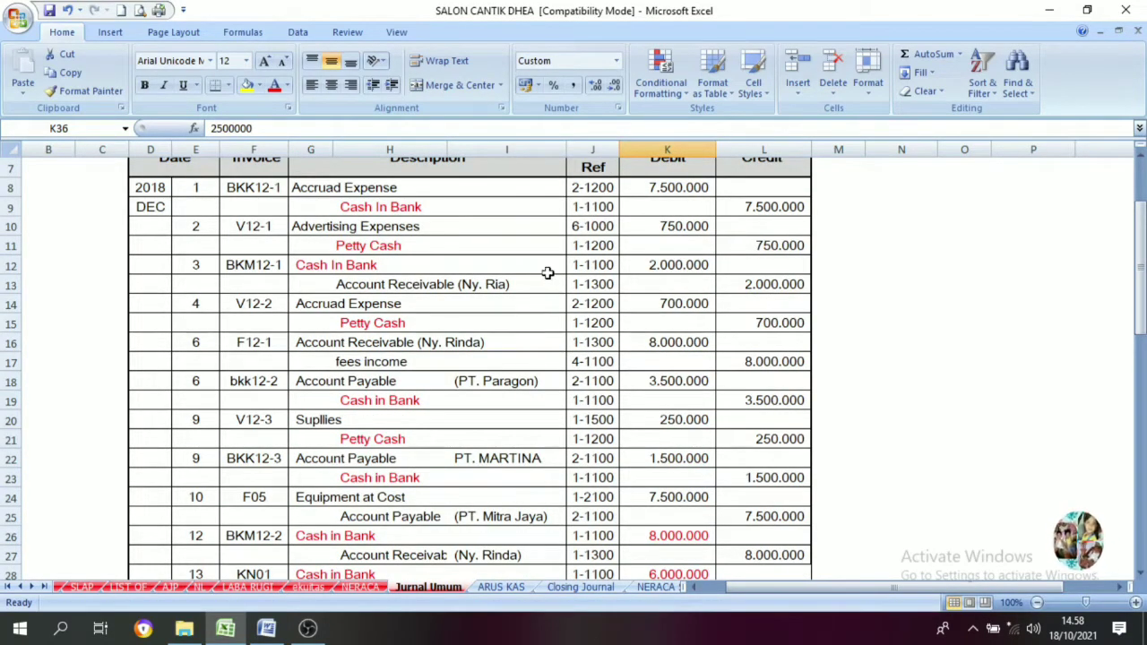
click(699, 268)
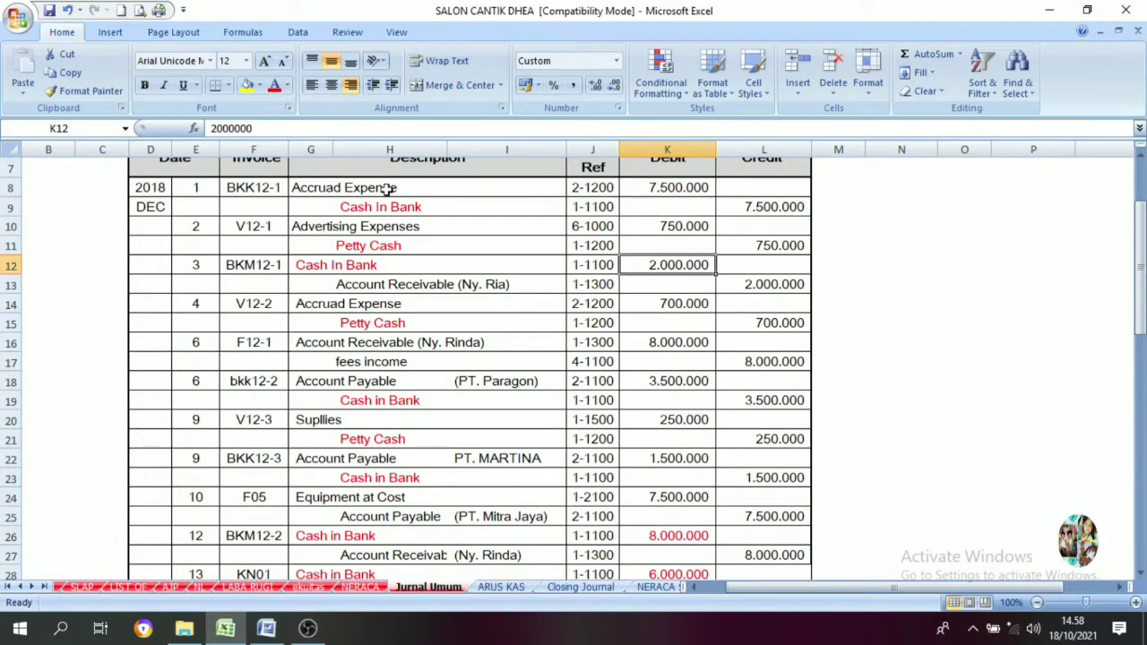
click(274, 87)
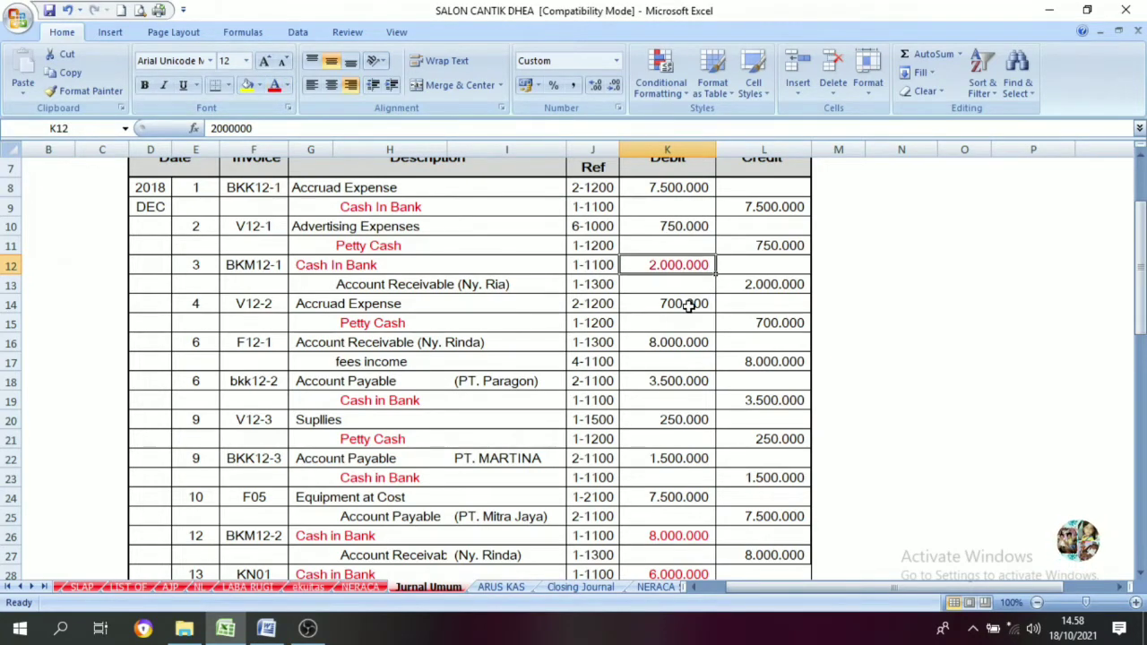
Step: Return to the ARUS KAS sheet and reveal the hidden amount for Penerimaan dari Pelanggan in G11 with a red font colour
scroll(686, 305, down, 2)
scroll(687, 305, up, 3)
scroll(687, 305, down, 4)
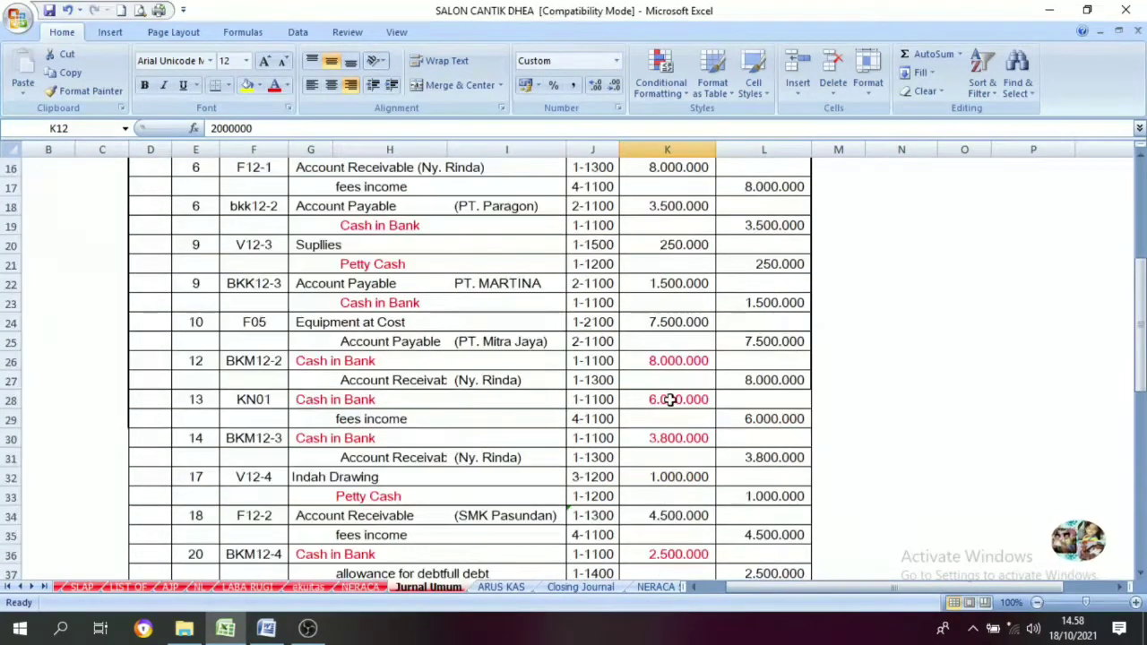
scroll(670, 400, down, 1)
click(501, 587)
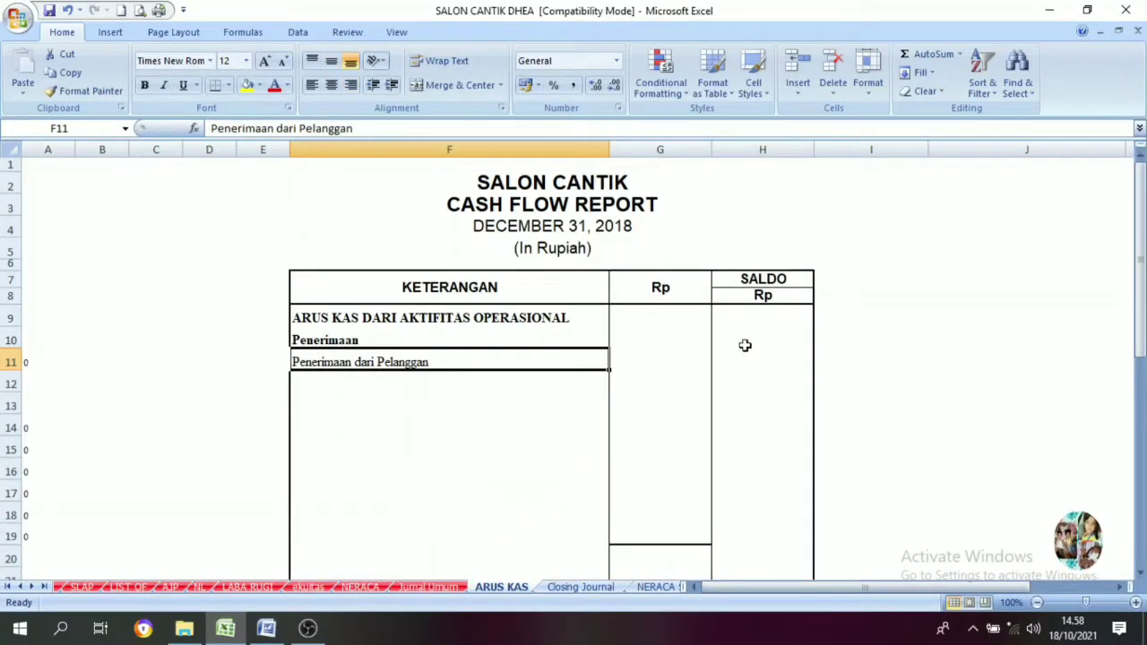
click(675, 362)
click(273, 87)
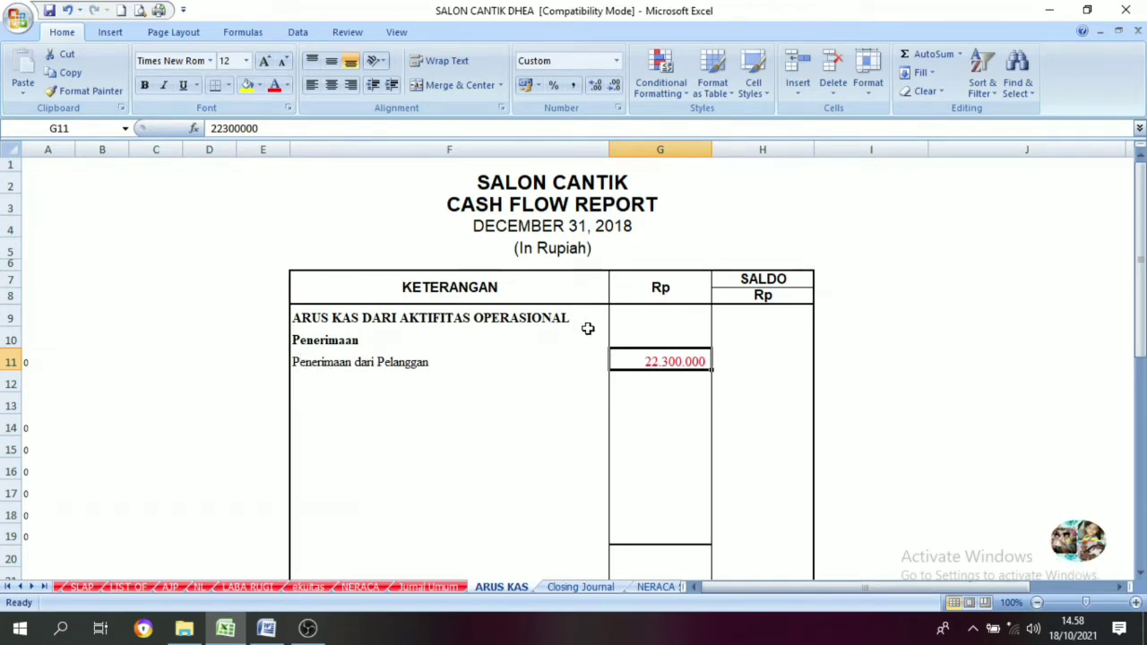
Step: Reveal the hidden Pengeluaran heading in F13 by setting its font colour to Automatic
click(314, 383)
click(327, 397)
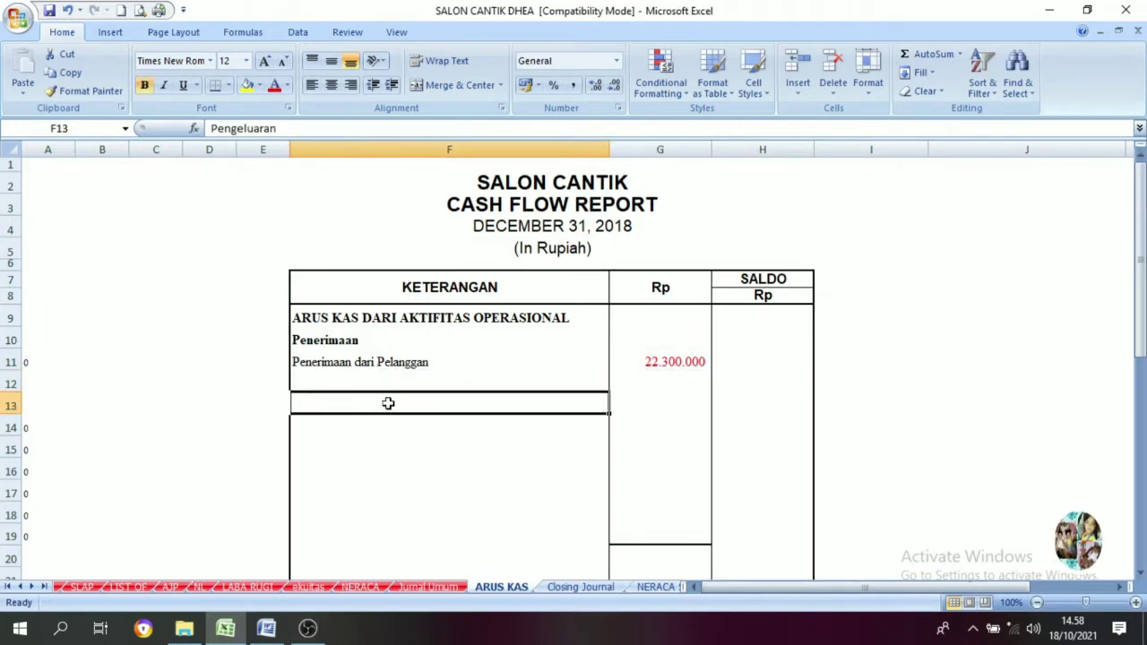
click(287, 85)
click(286, 104)
click(351, 443)
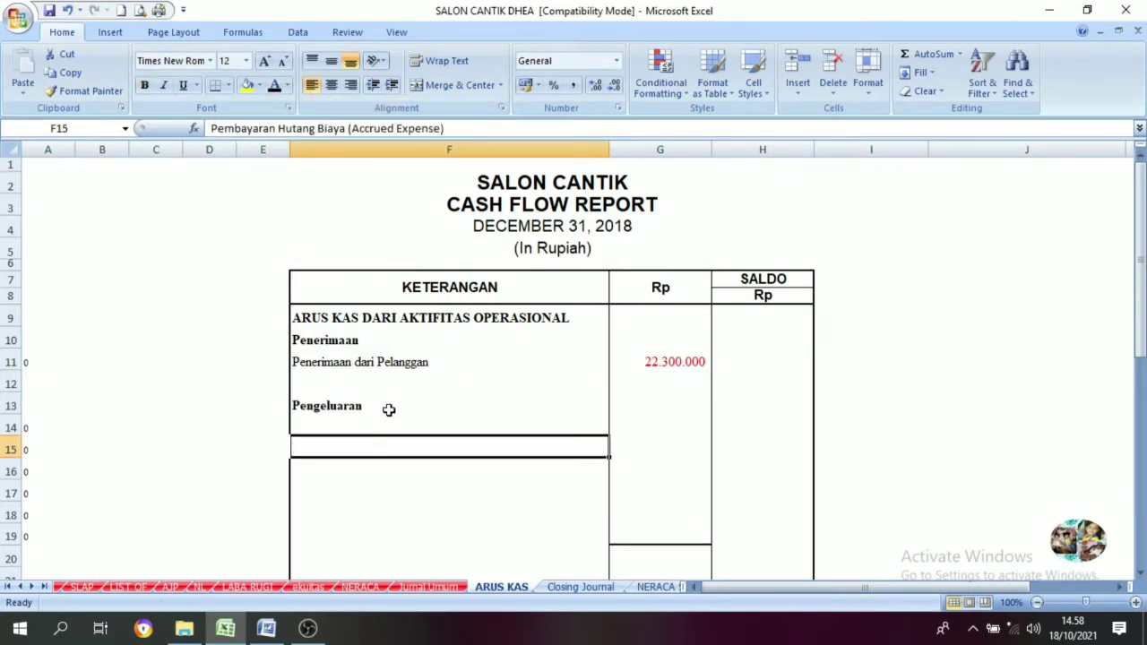
Step: Reveal the hidden label Pembayaran Hutang Dagang (Account Payable) in F14 by setting its font colour to Automatic
scroll(389, 410, down, 1)
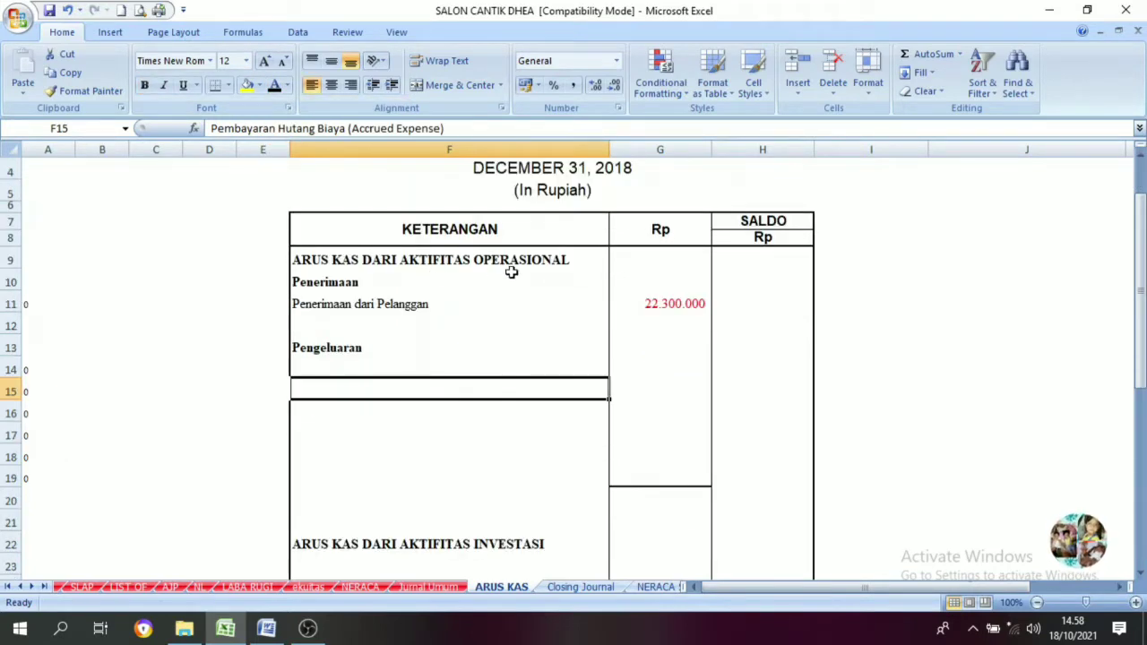
click(287, 366)
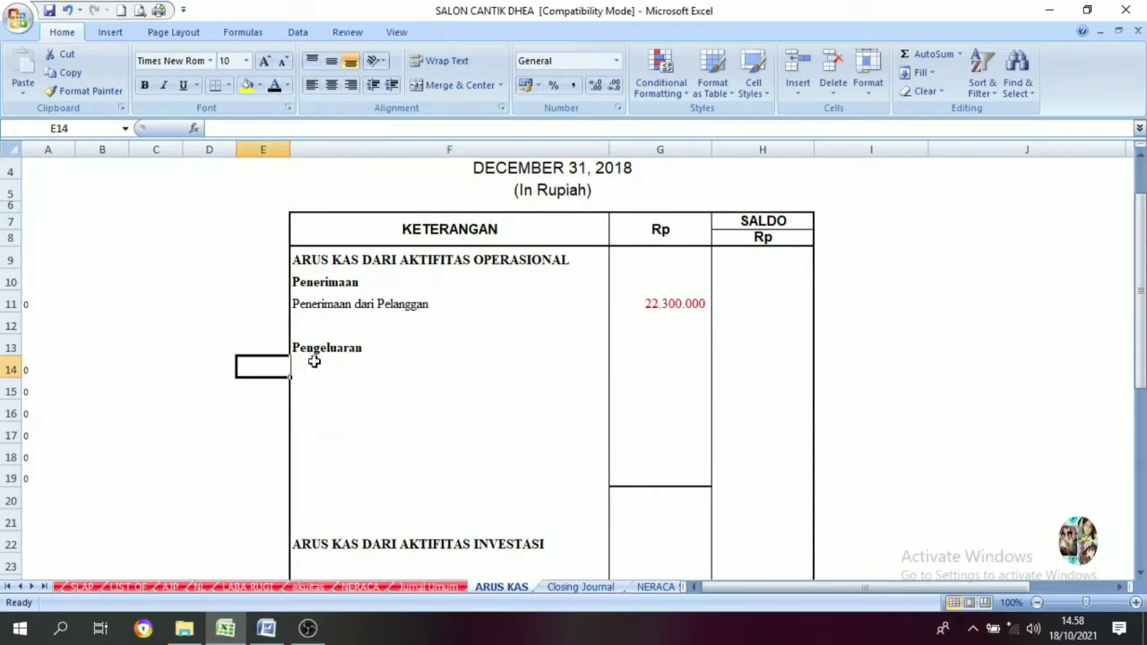
click(314, 362)
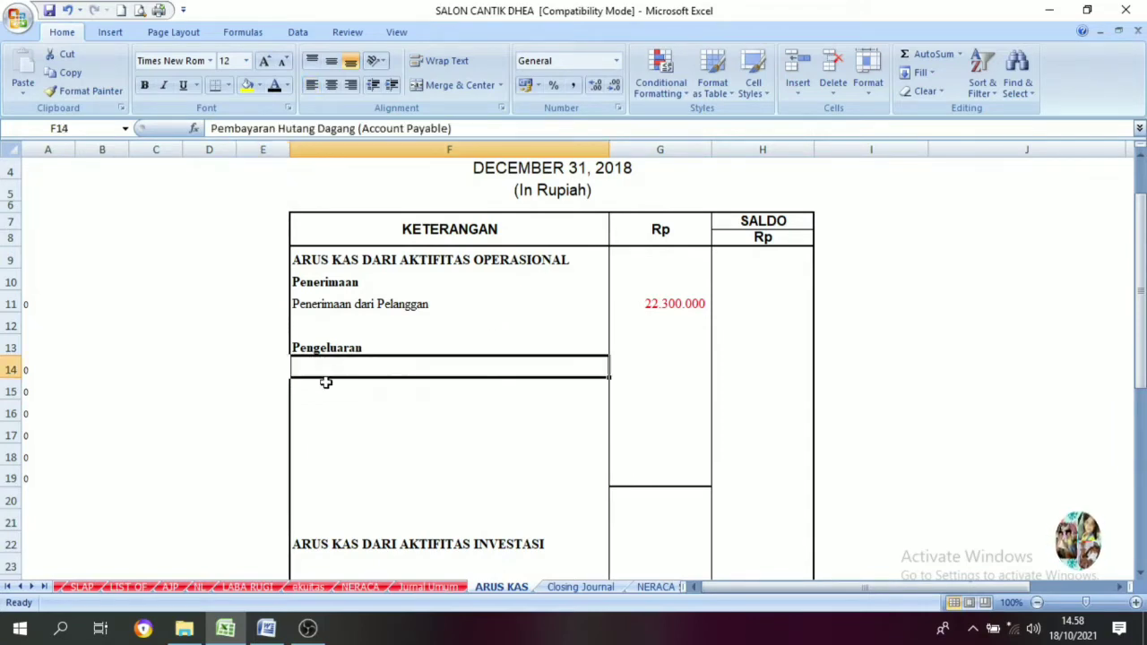
click(274, 84)
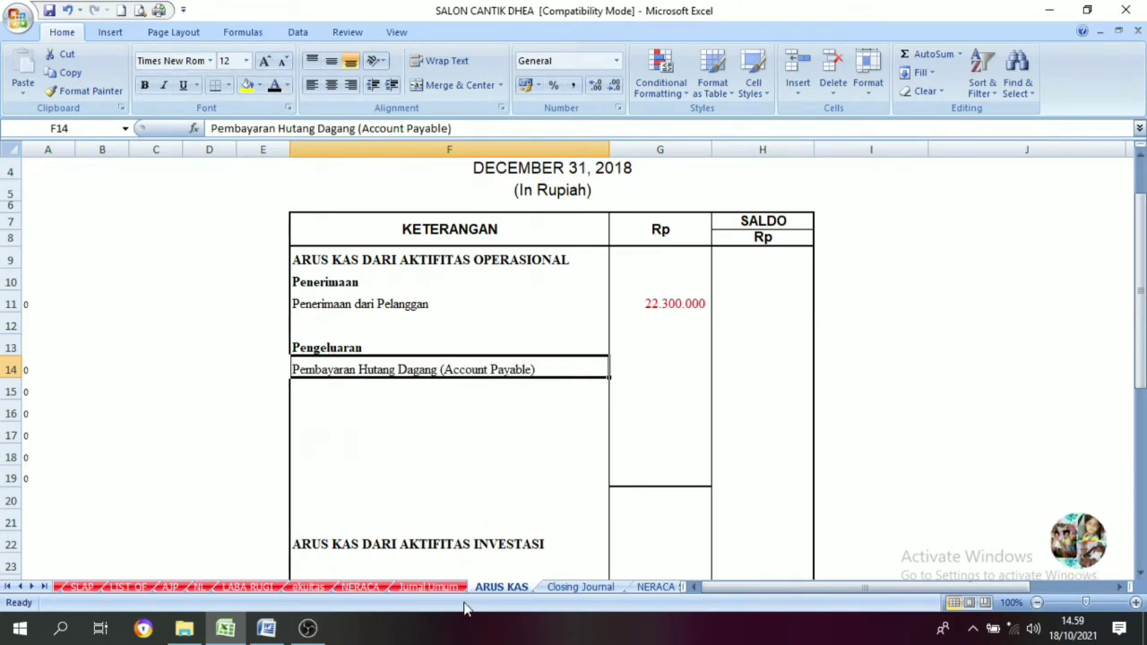
Step: Find the Account Payable payments in the Jurnal Umum sheet and colour the 6 December Cash in Bank credit amount in L19 red
click(430, 587)
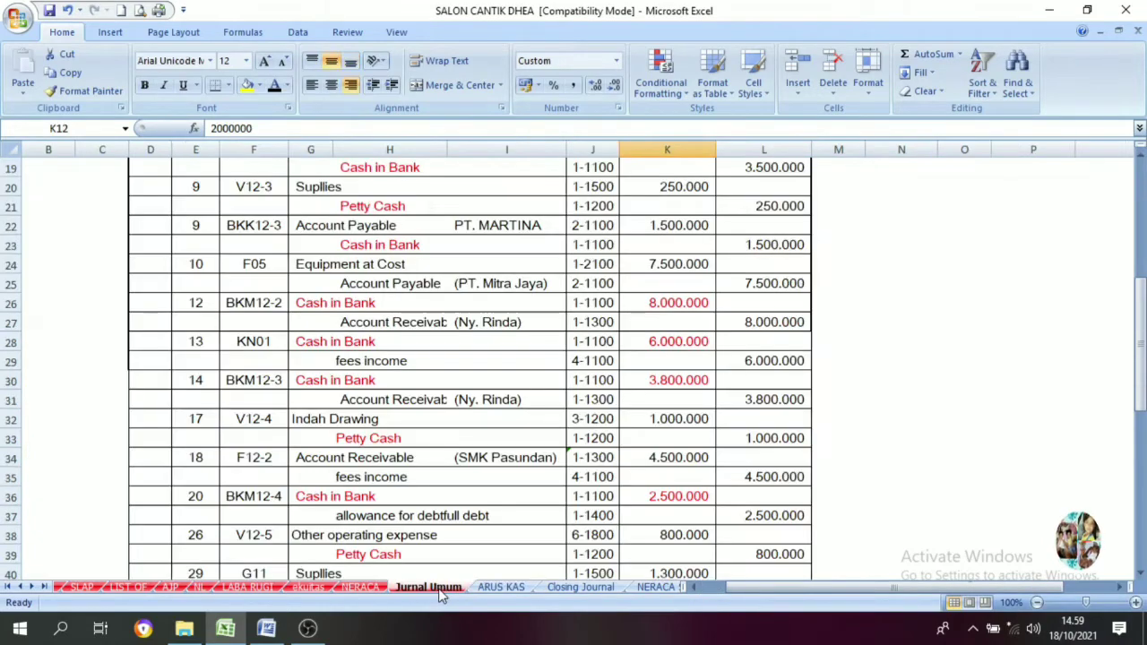
scroll(380, 360, up, 3)
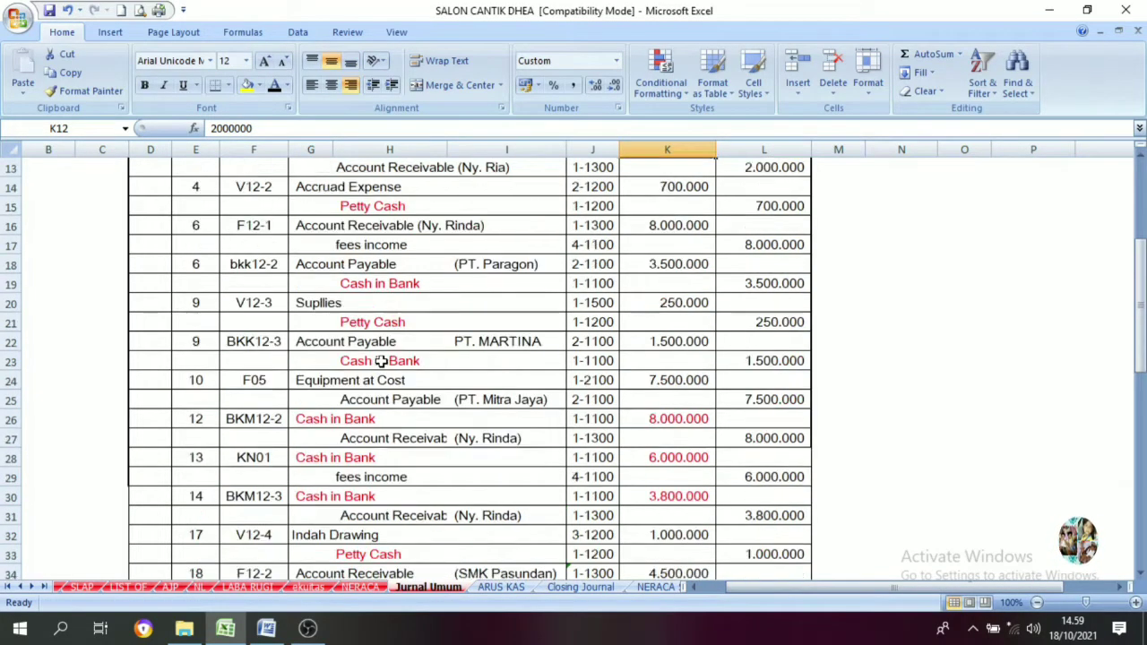
scroll(381, 361, up, 3)
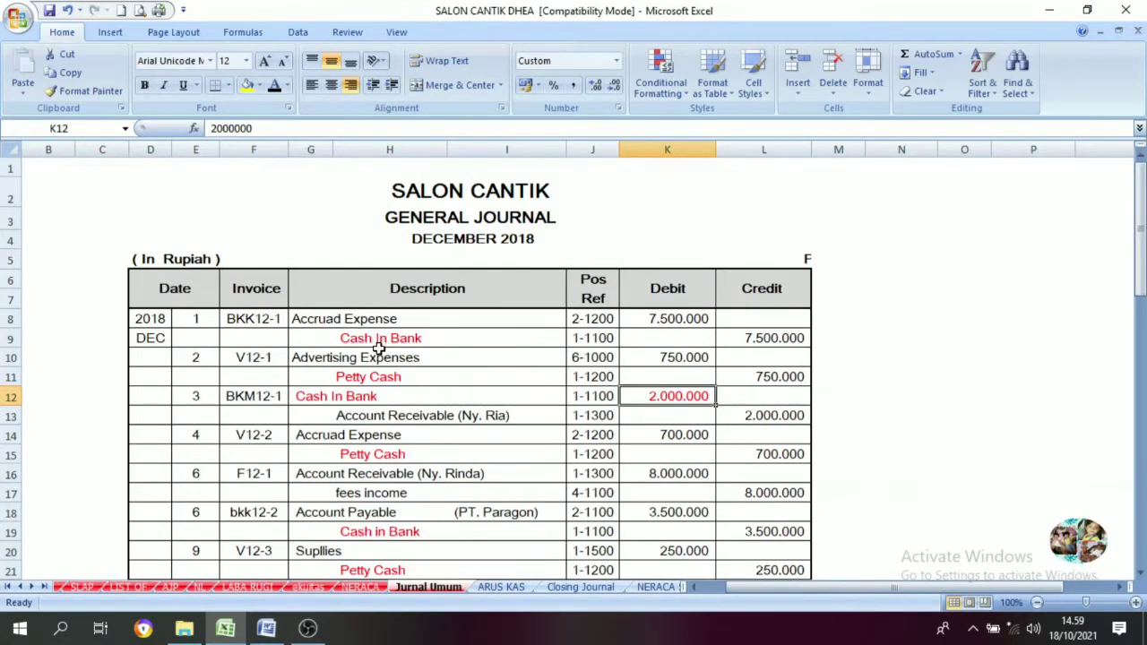
scroll(382, 368, down, 2)
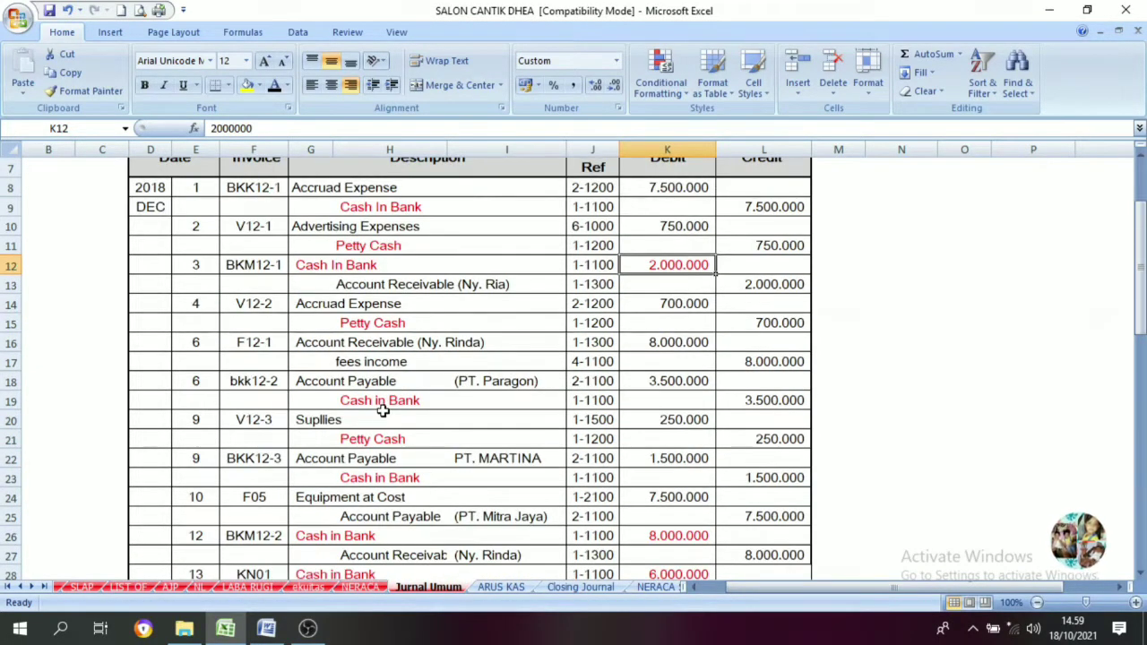
click(382, 404)
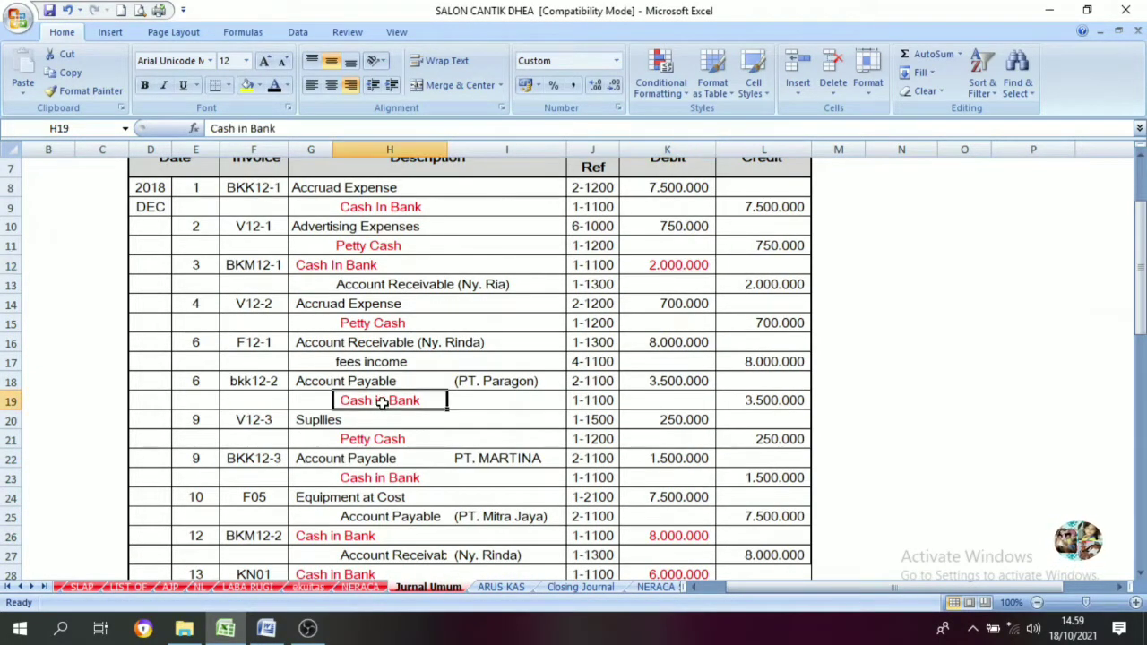
click(759, 405)
click(287, 85)
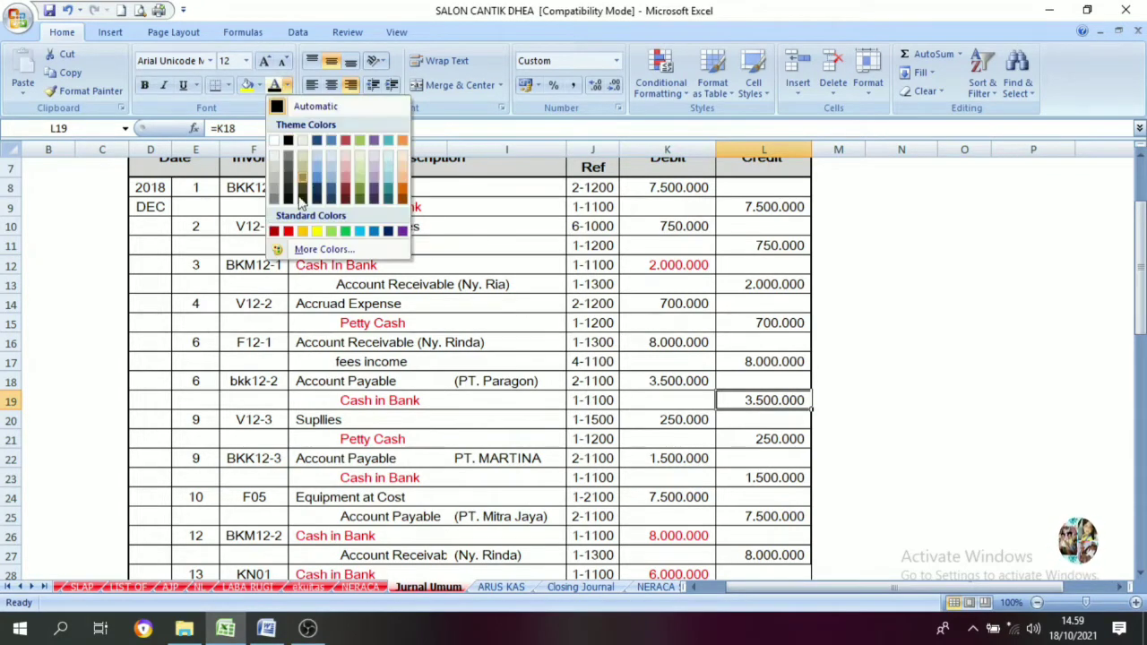
click(288, 232)
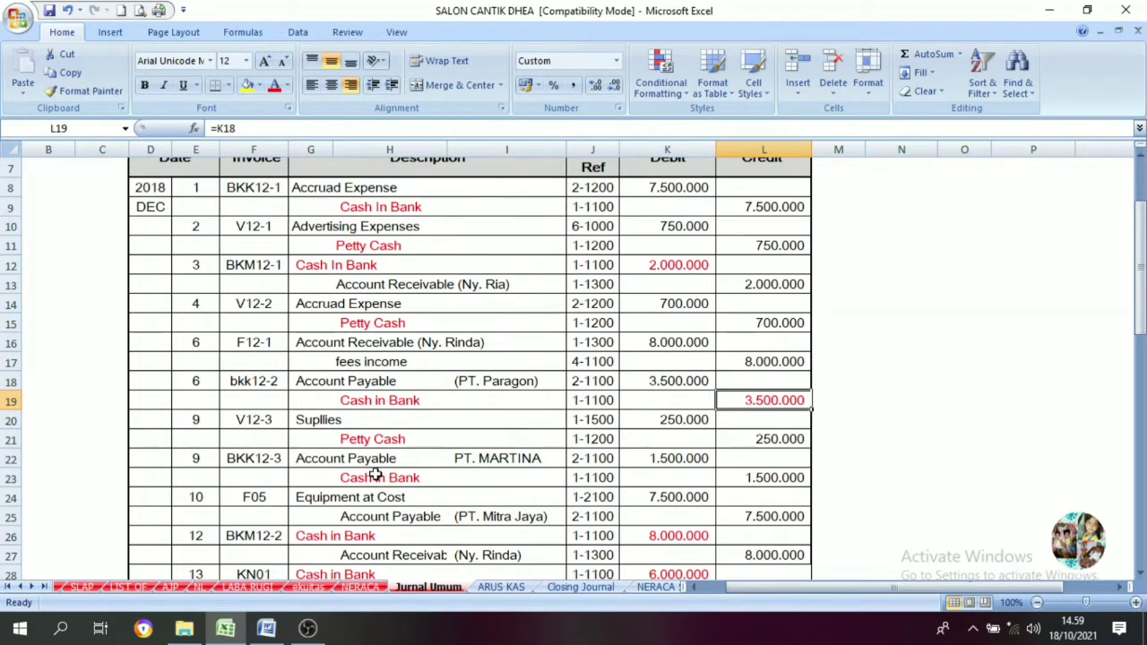
Step: Colour the credit amount of the 9 December Cash in Bank entry in L23 red and check the journal for further payable payments
click(765, 477)
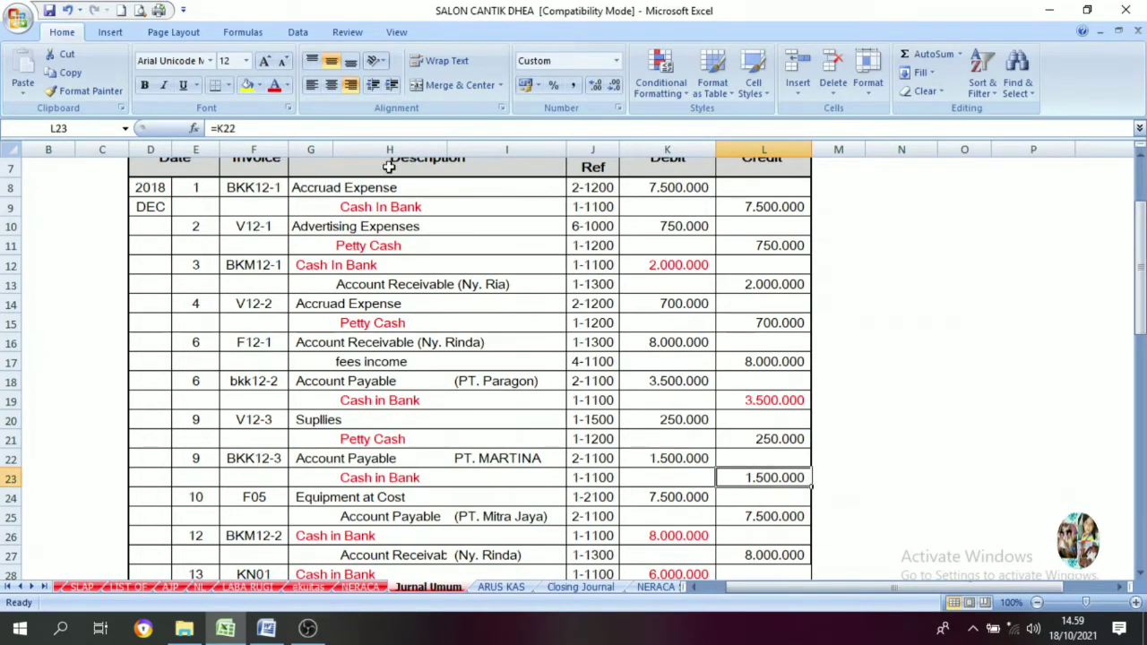
click(274, 85)
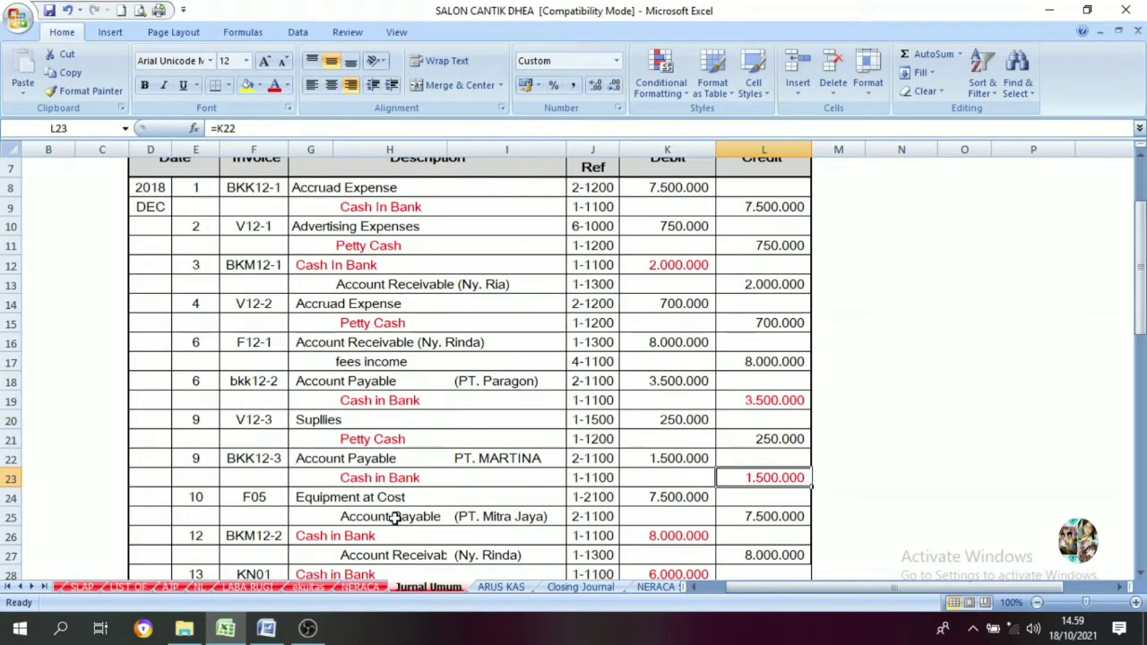
scroll(391, 503, down, 3)
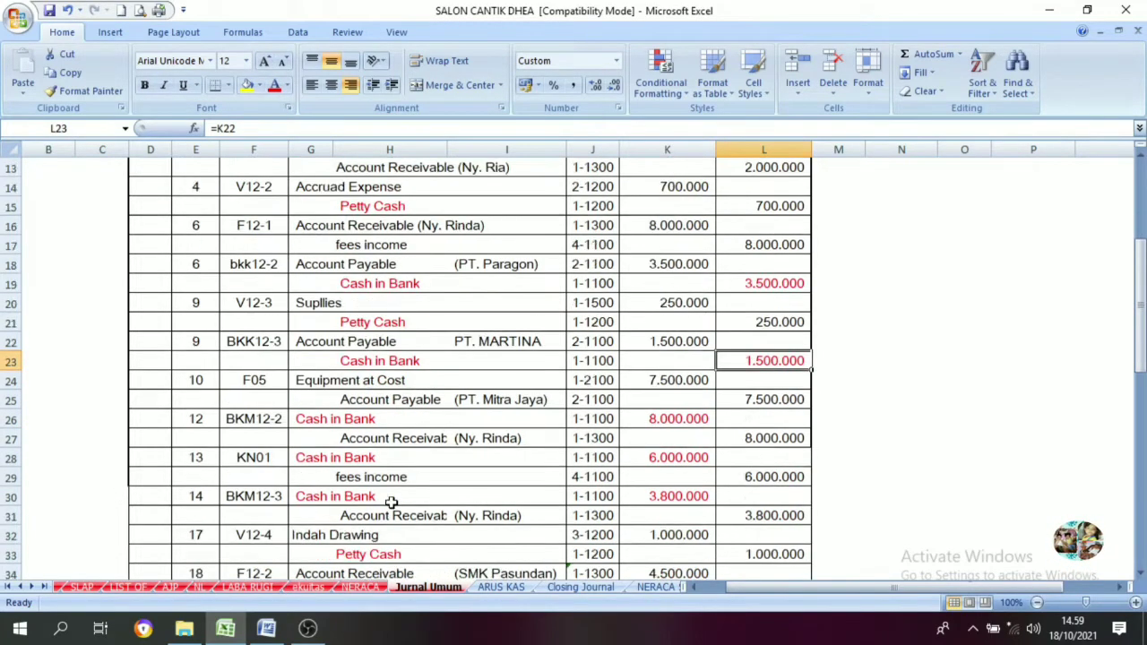
scroll(383, 331, up, 1)
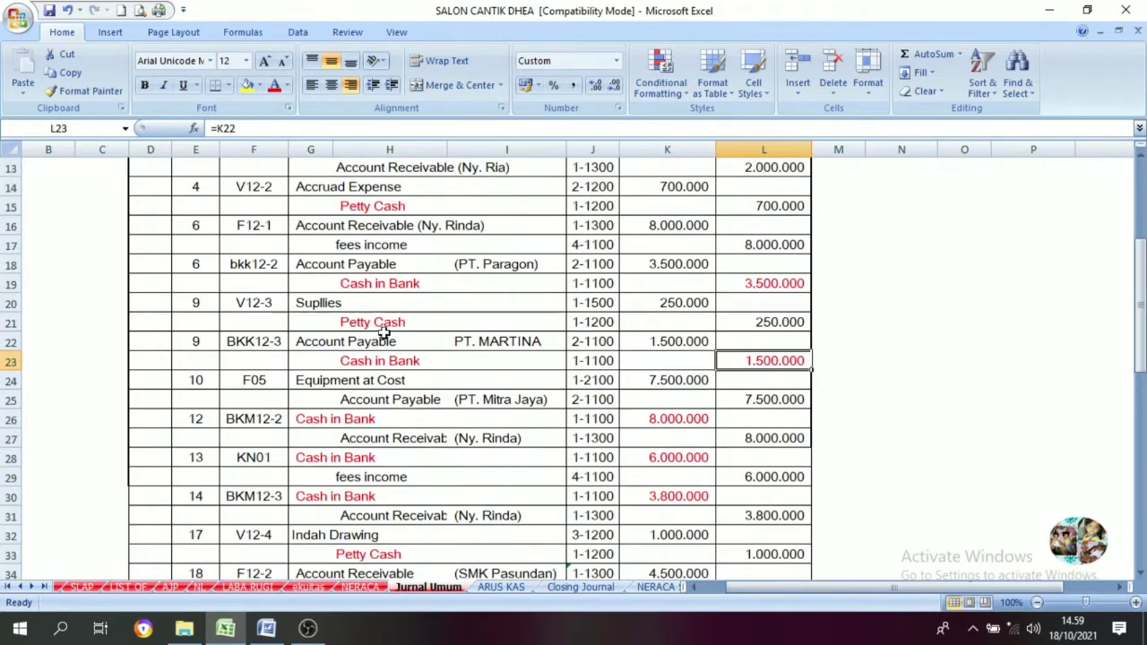